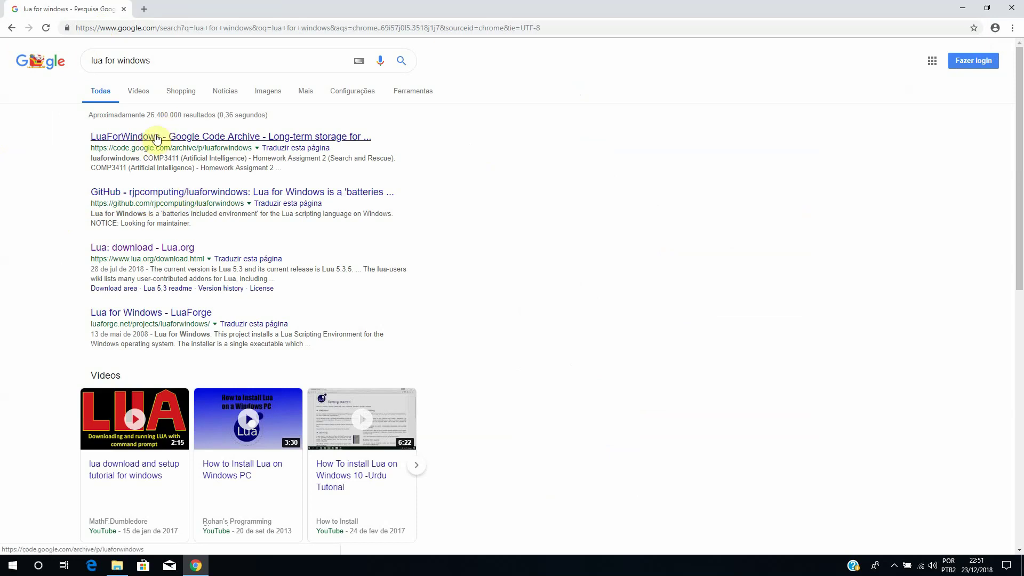
- Open the luaforwindows GitHub repository from the search results and download the vcredist_x86.exe runtime linked in its Install Notes
left_click(180, 198)
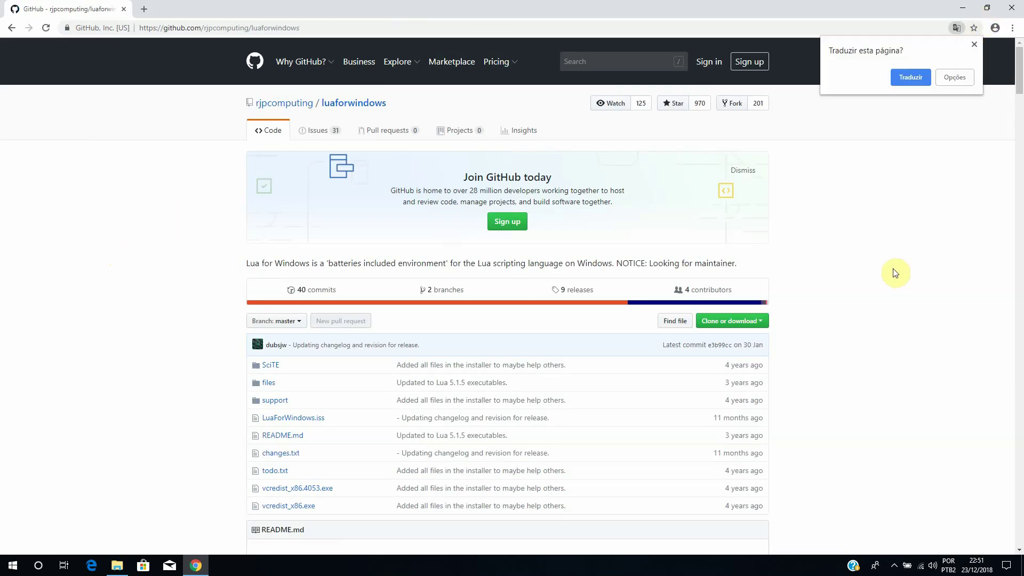
scroll(890, 274, "down", 10)
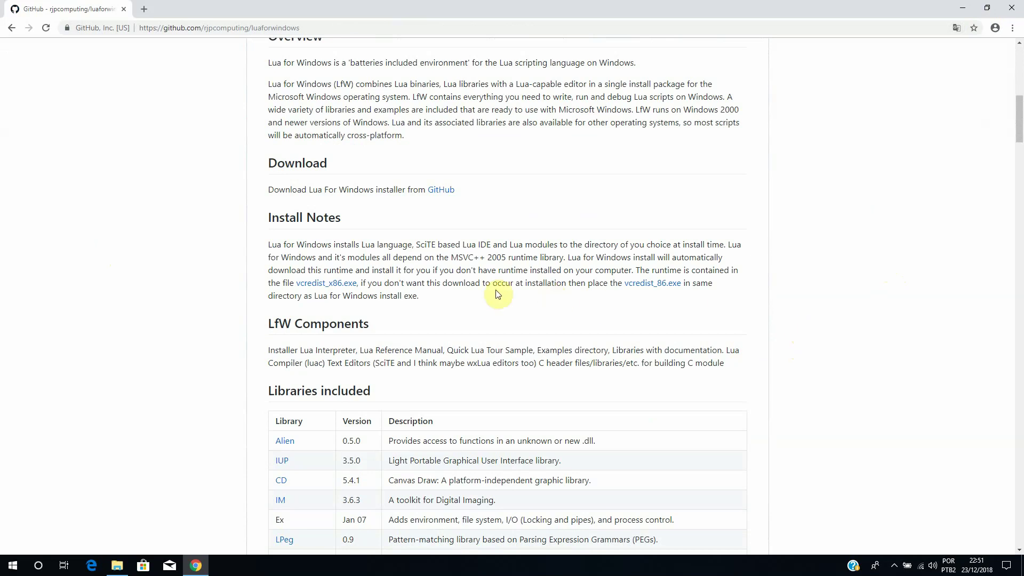
left_click_drag(452, 257, 491, 256)
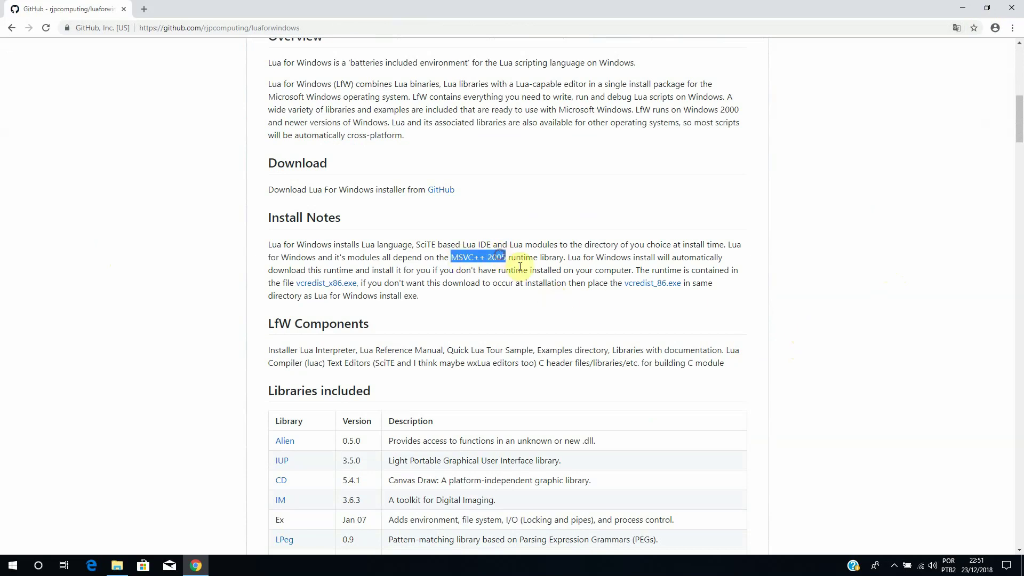
left_click(461, 286)
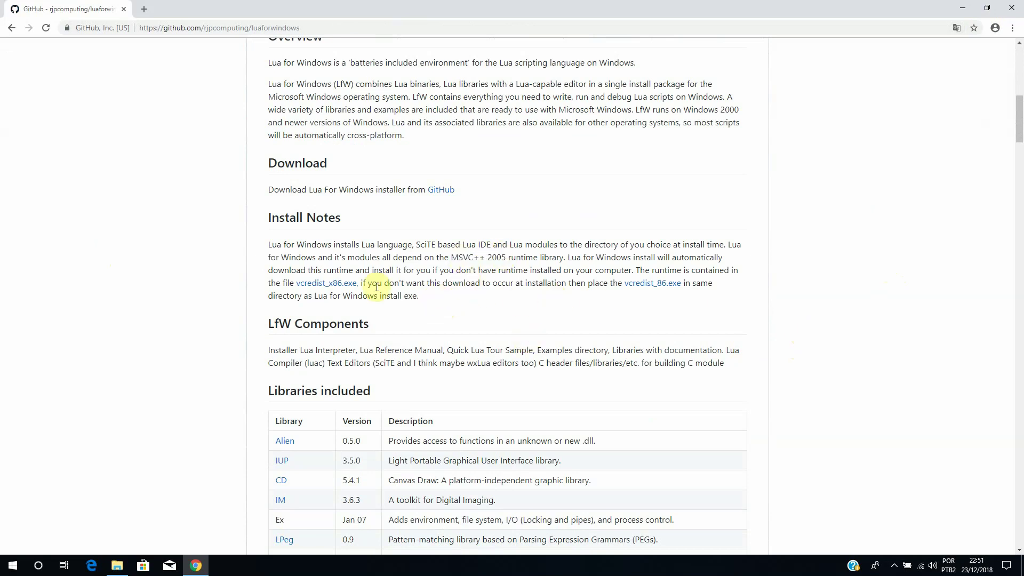
left_click(326, 284)
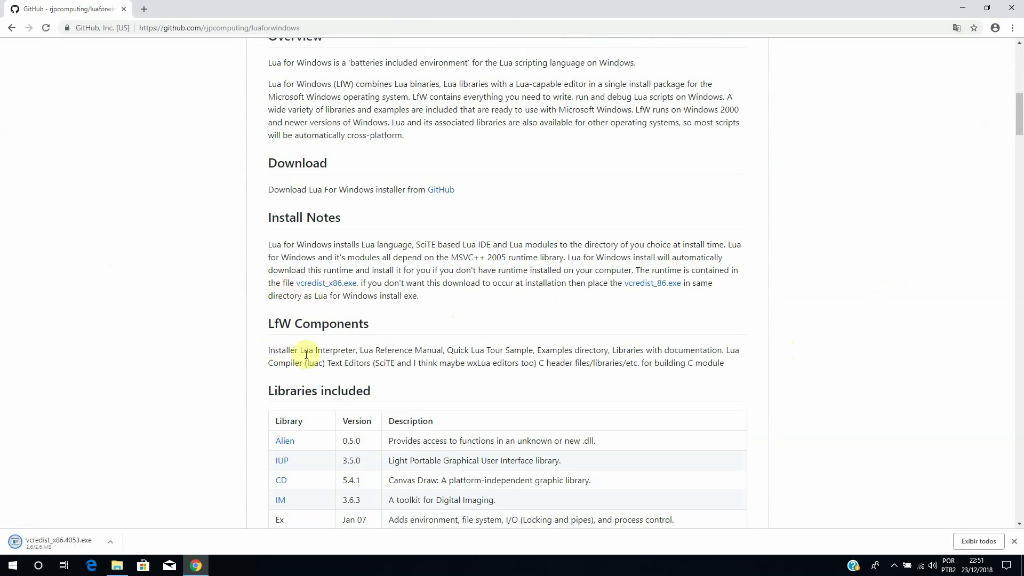
- Download LuaForWindows_v5.1.5-52.exe from the latest release of the repository
scroll(392, 353, "up", 3)
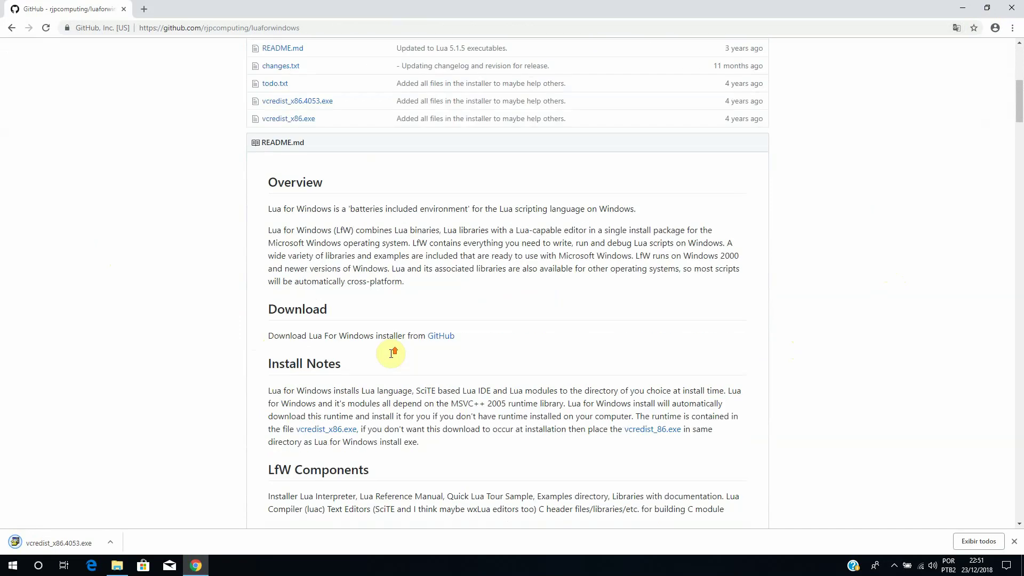
scroll(392, 353, "up", 4)
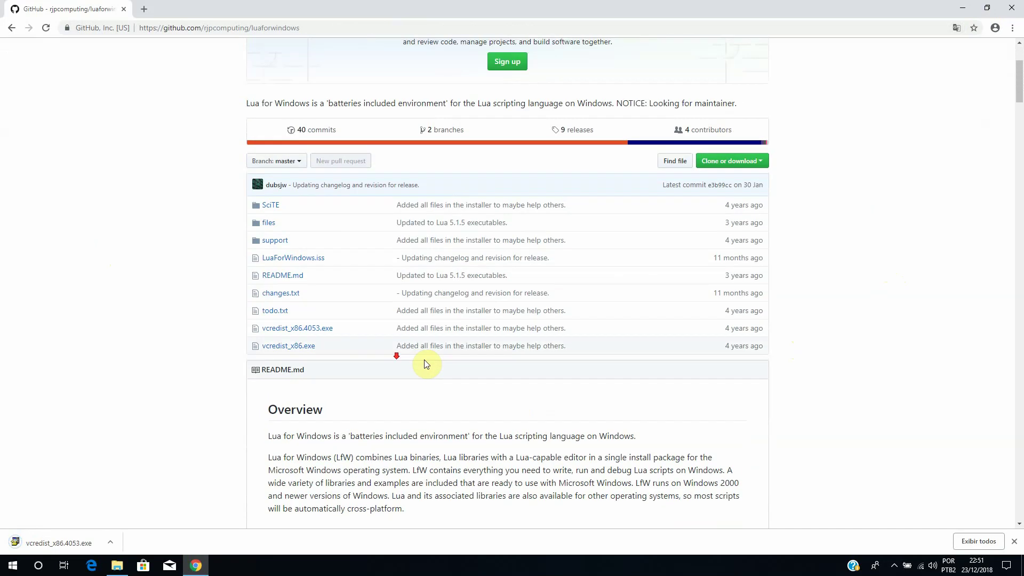
left_click(575, 133)
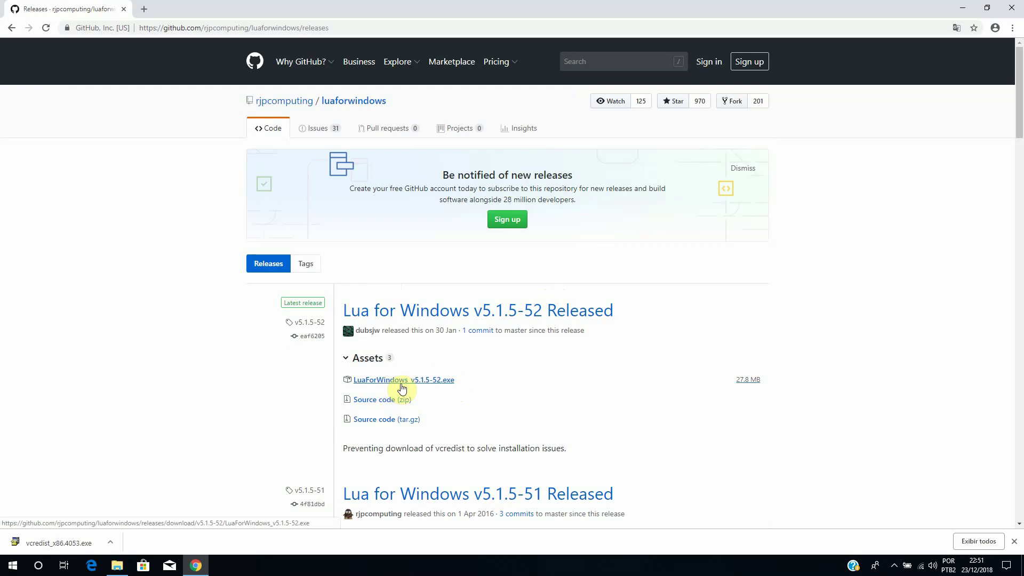
left_click(433, 383)
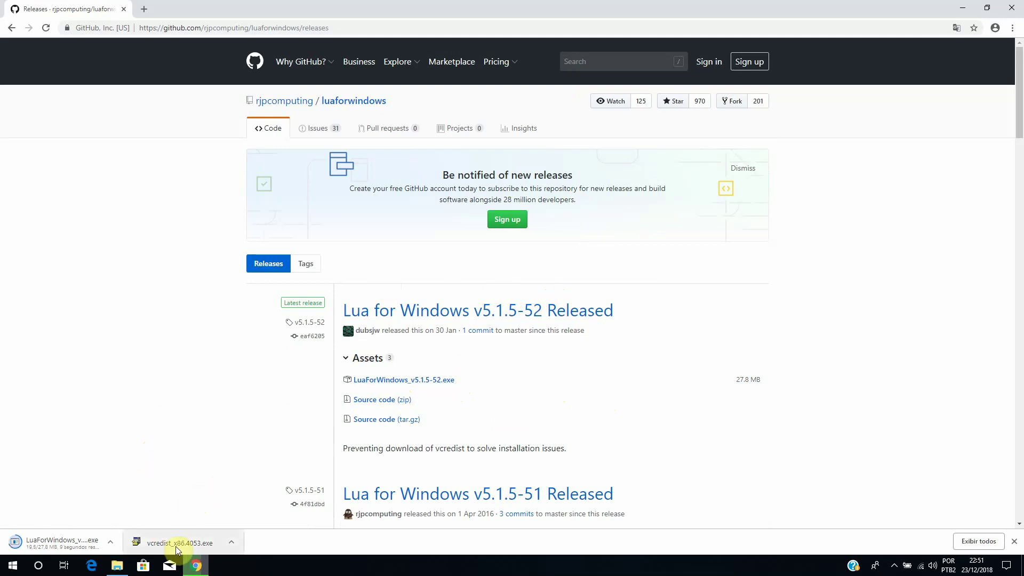
- Run vcredist_x86.4053.exe from the Downloads folder and accept its license agreement to install the Visual C++ 2005 runtime
mouse_move(124, 569)
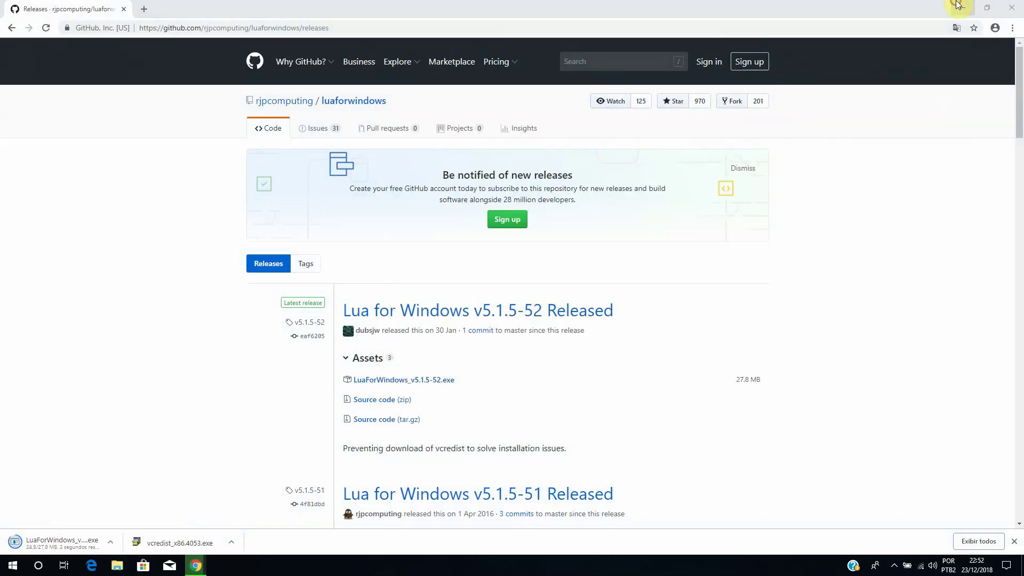
key("super+d")
left_click(115, 563)
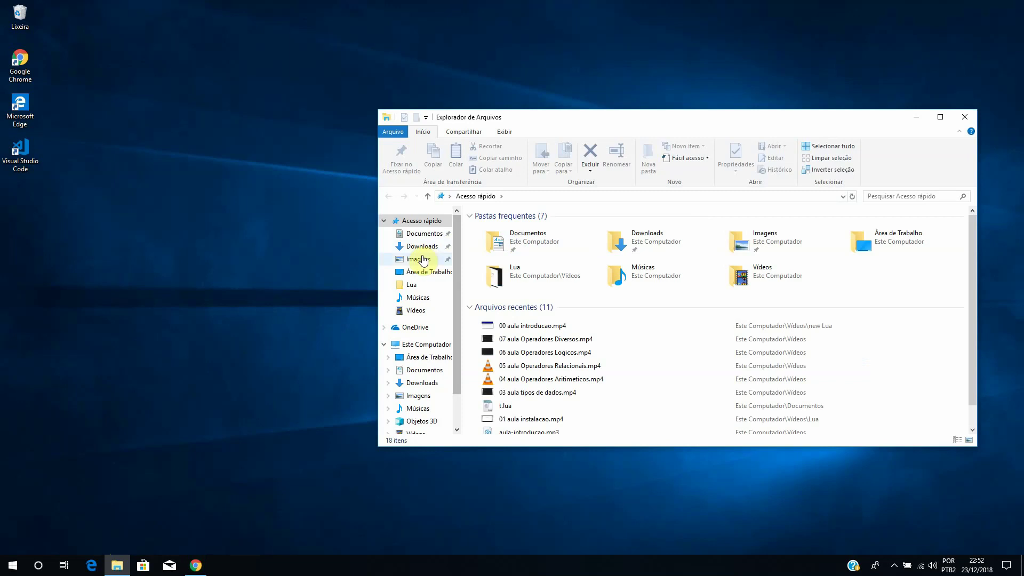
left_click(421, 246)
double_click(515, 240)
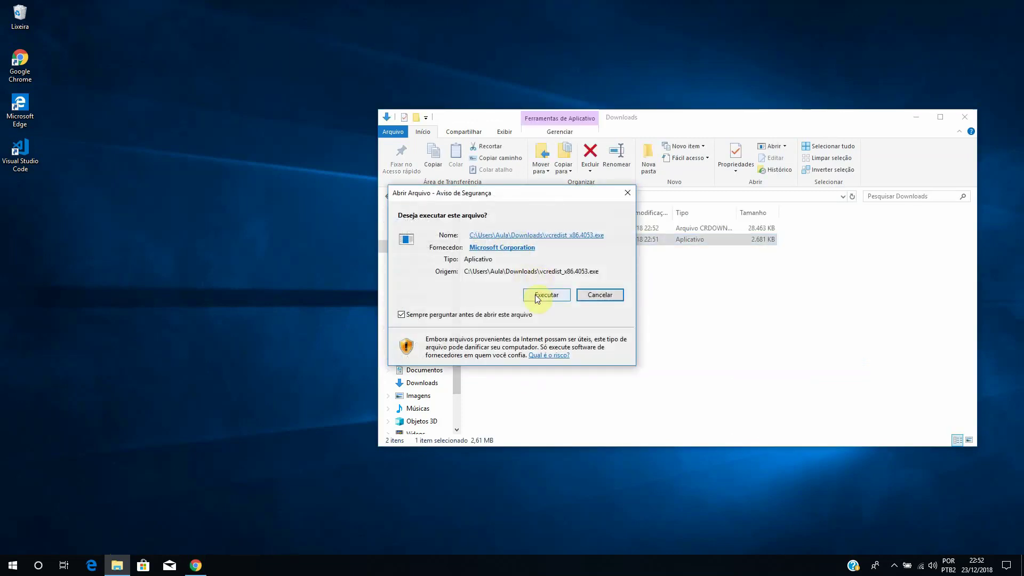
left_click(536, 294)
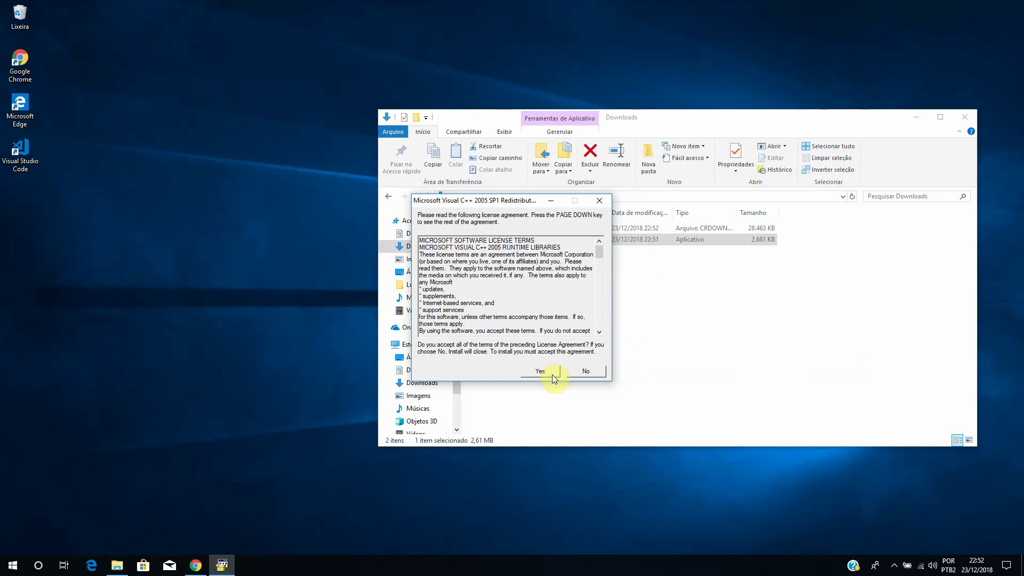
left_click(543, 372)
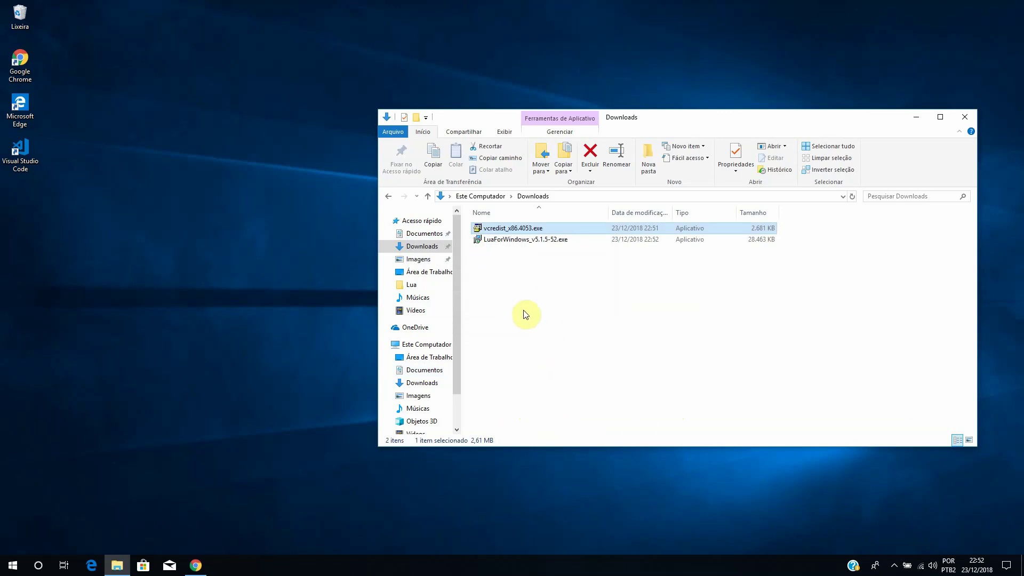
- Launch the LuaForWindows_v5.1.5-52.exe installer, accept the license agreement and keep the default destination folder
left_click(511, 241)
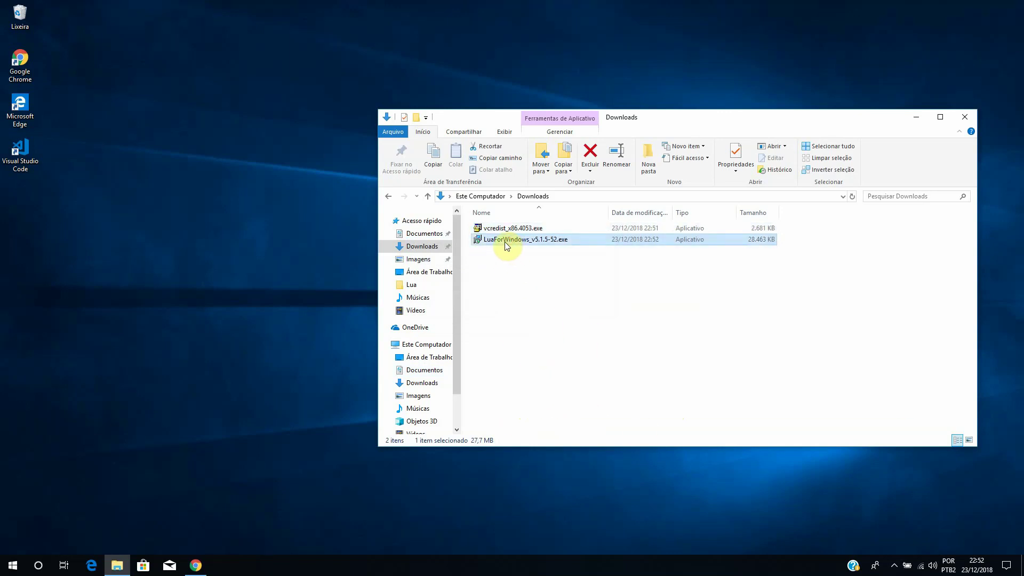
double_click(505, 244)
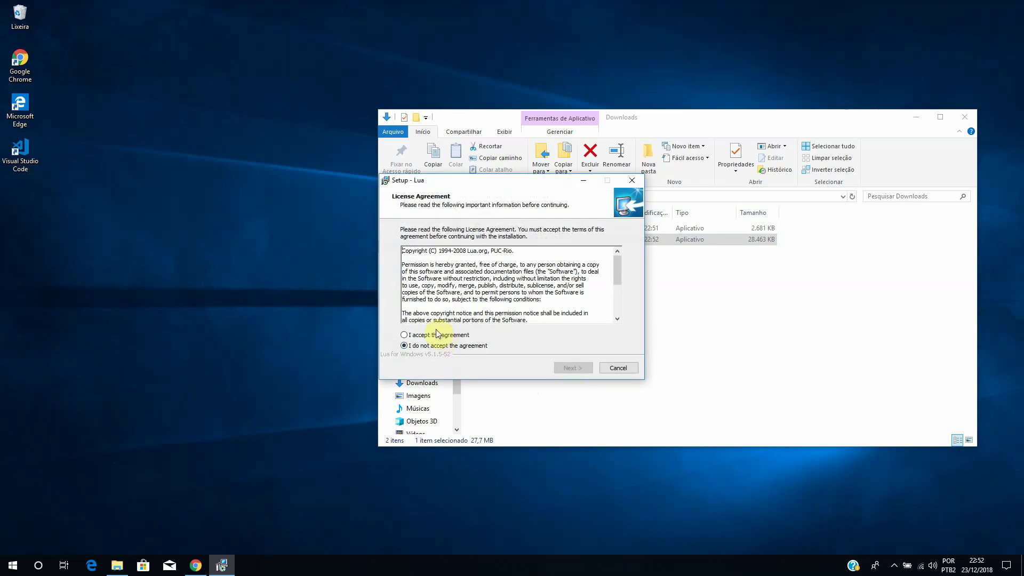
left_click(437, 336)
left_click(569, 369)
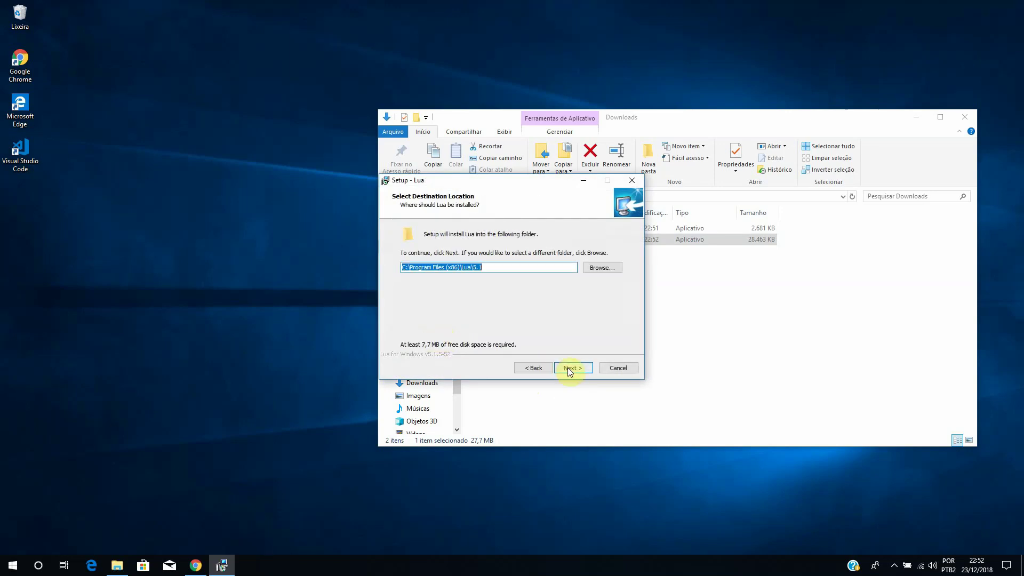
left_click(568, 369)
- Exclude Script Editors from the components to install and continue the setup
left_click(419, 275)
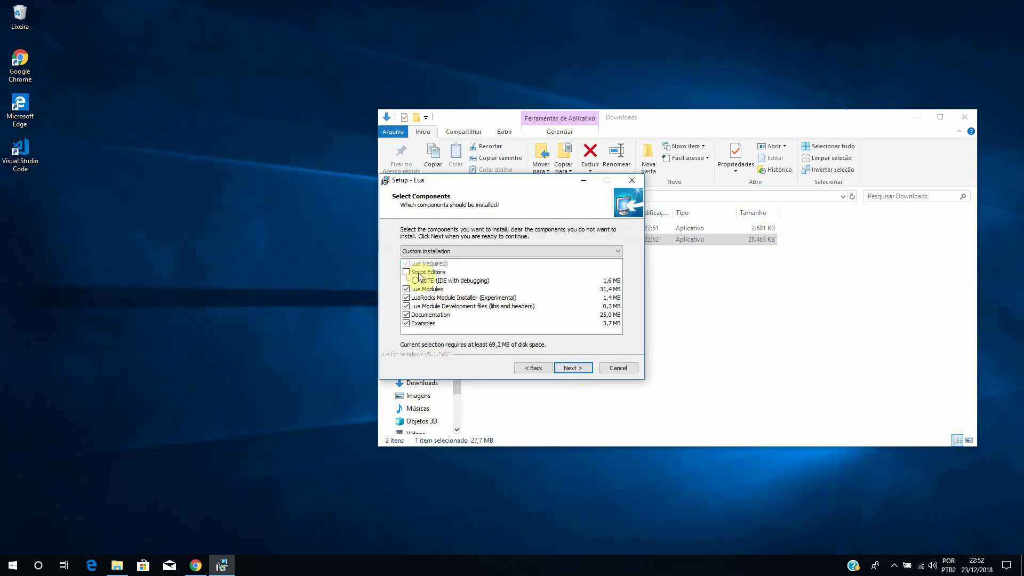
left_click(408, 272)
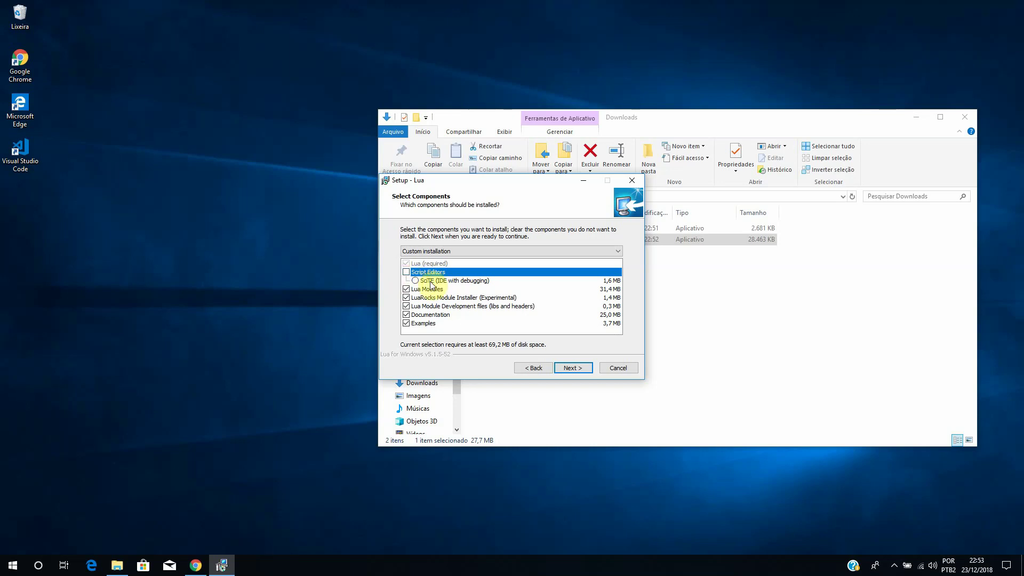
left_click(580, 368)
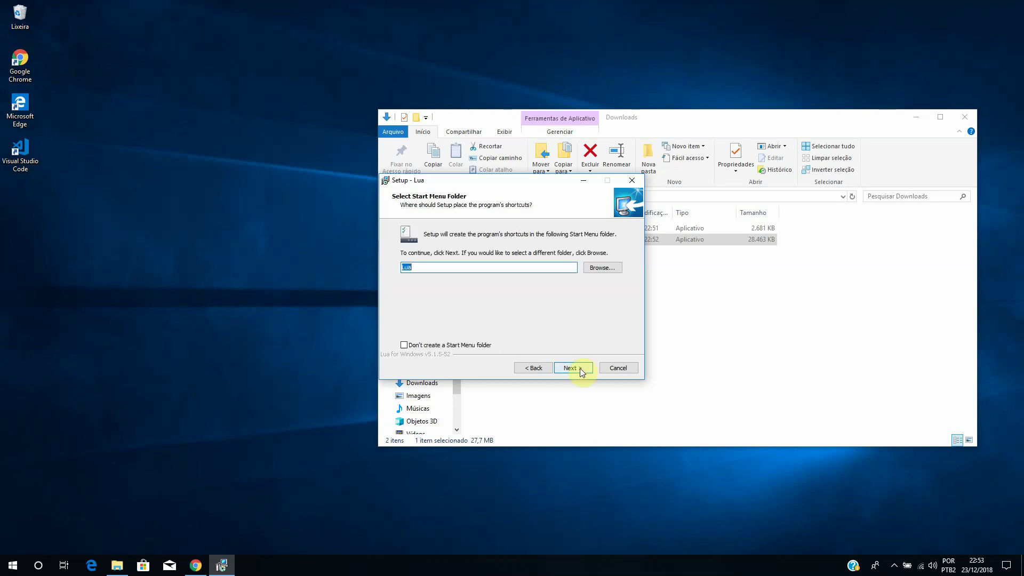
- Keep the Lua Start Menu folder and the preselected additional tasks, and start the Lua installation
left_click(580, 368)
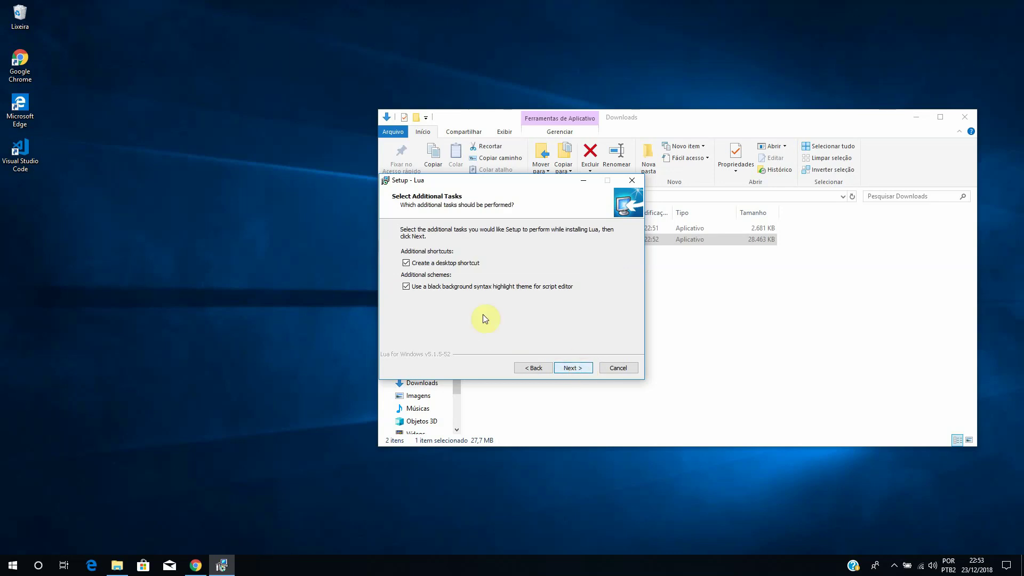
left_click(456, 288)
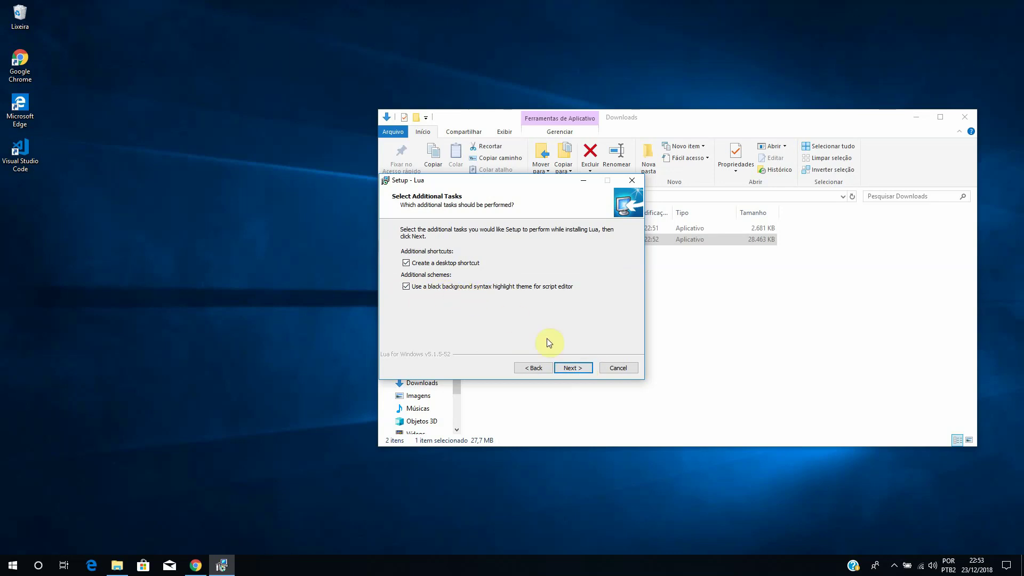
left_click(574, 369)
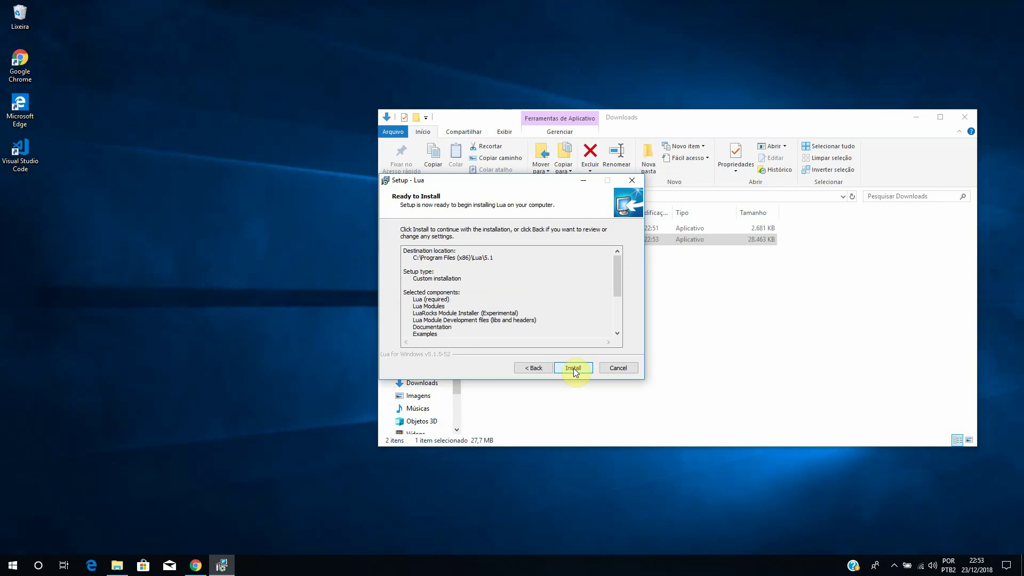
left_click(574, 368)
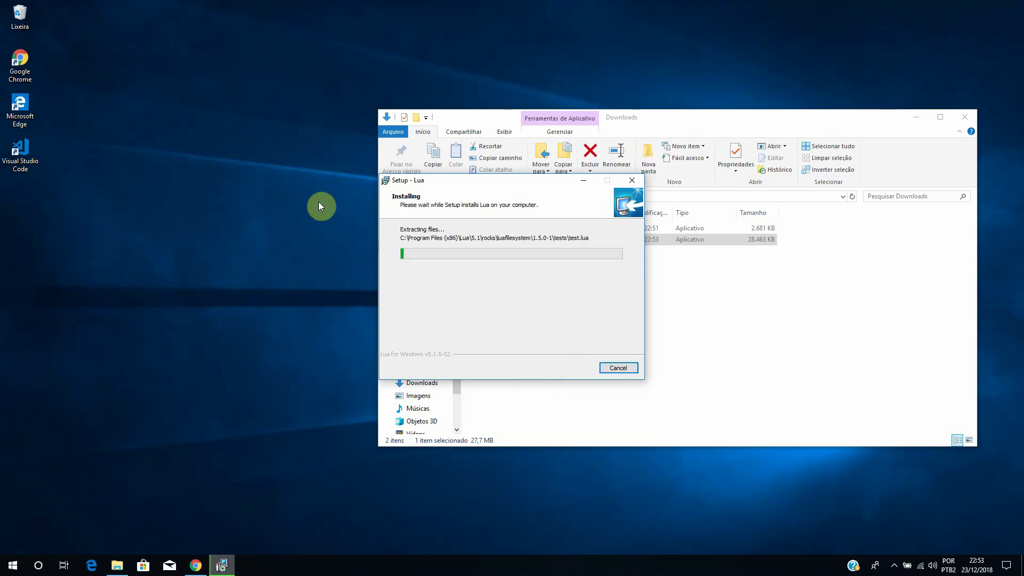
- Open Visual Studio Code, search the extensions marketplace for "lua" and clear the search
double_click(24, 159)
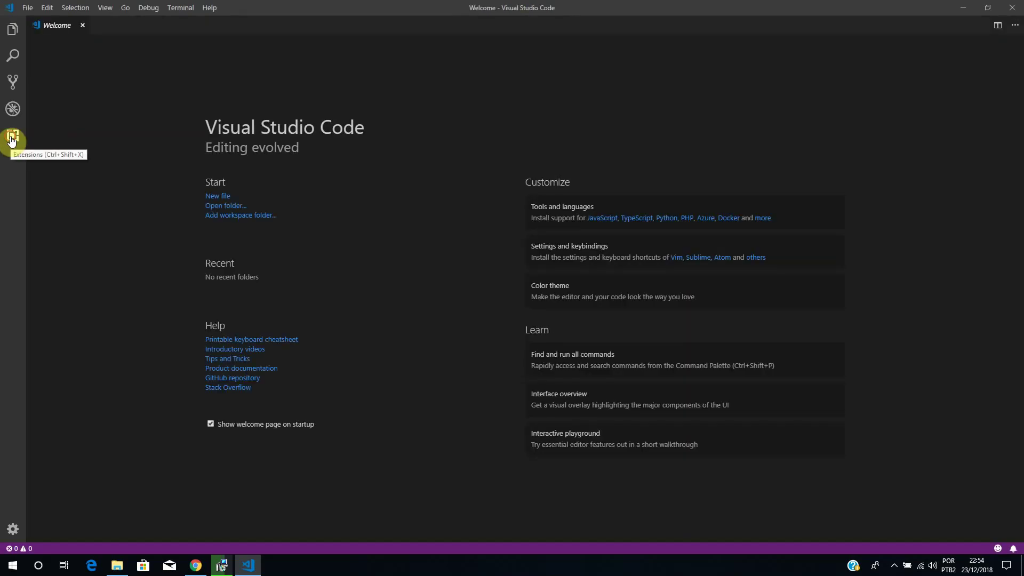
left_click(13, 140)
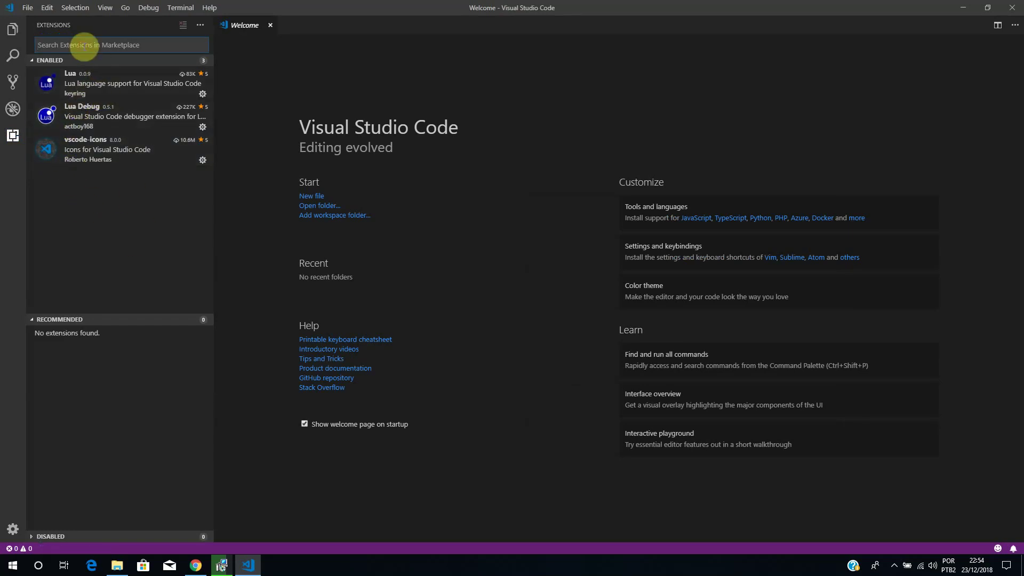
type("lua")
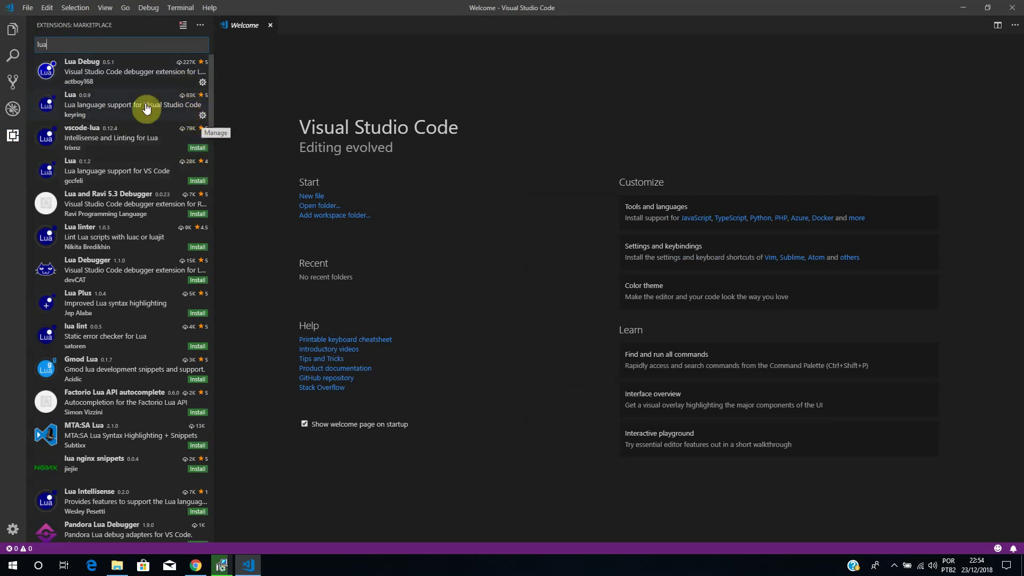
left_click(13, 134)
left_click(13, 134)
double_click(52, 43)
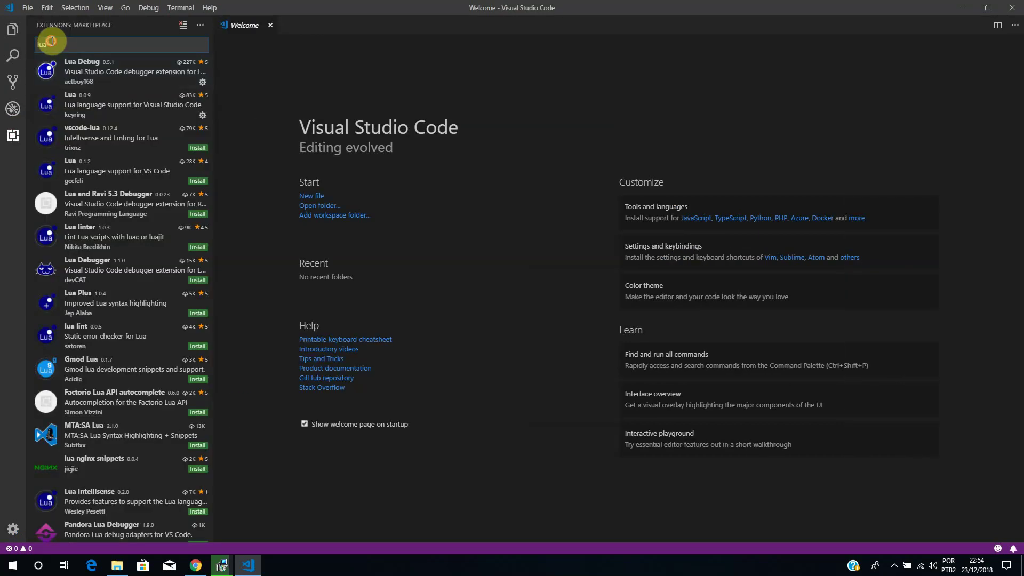
key("BackSpace")
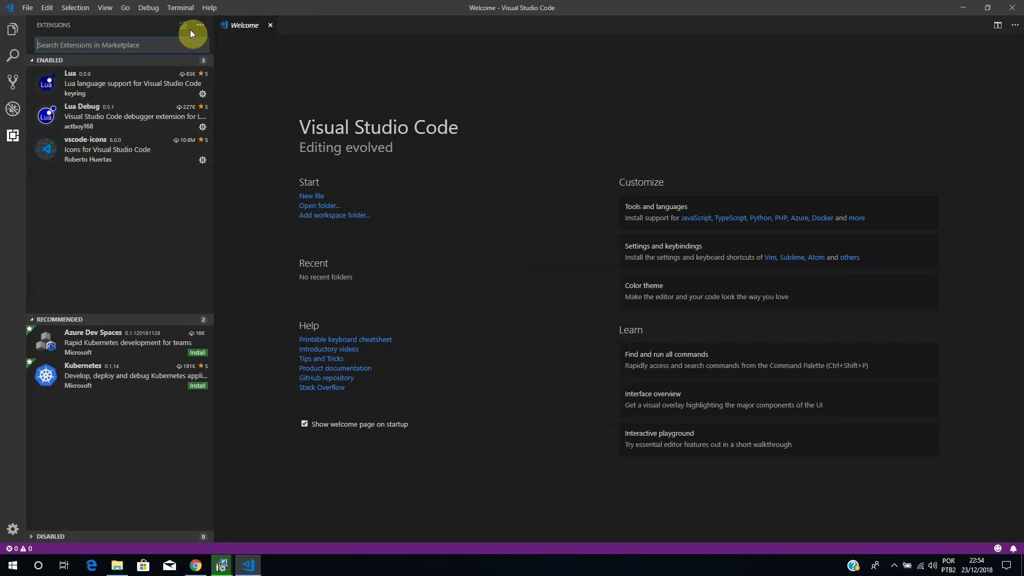
- View the file explorer in Visual Studio Code, hide it again and close the editor
left_click(22, 34)
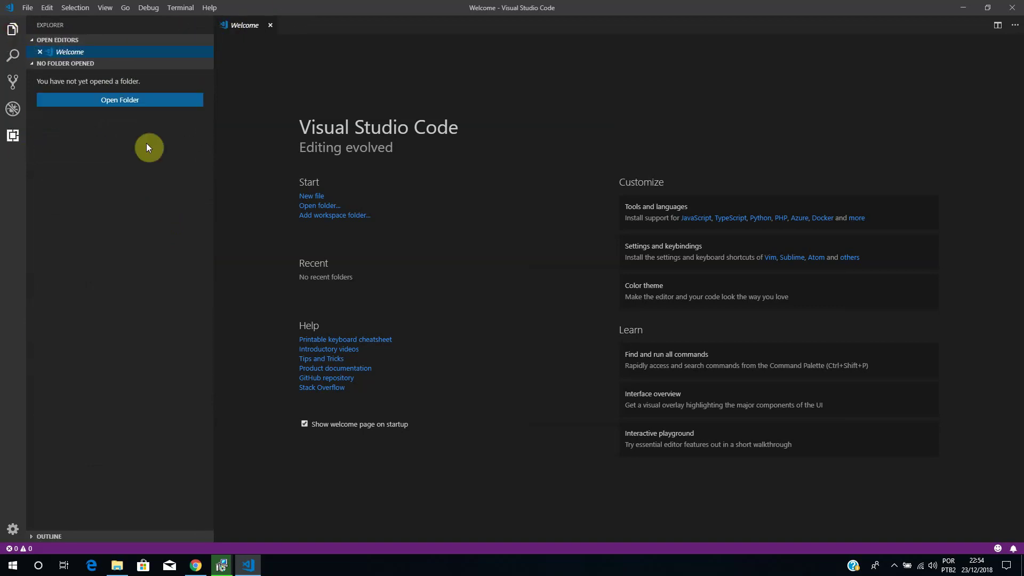
left_click(13, 32)
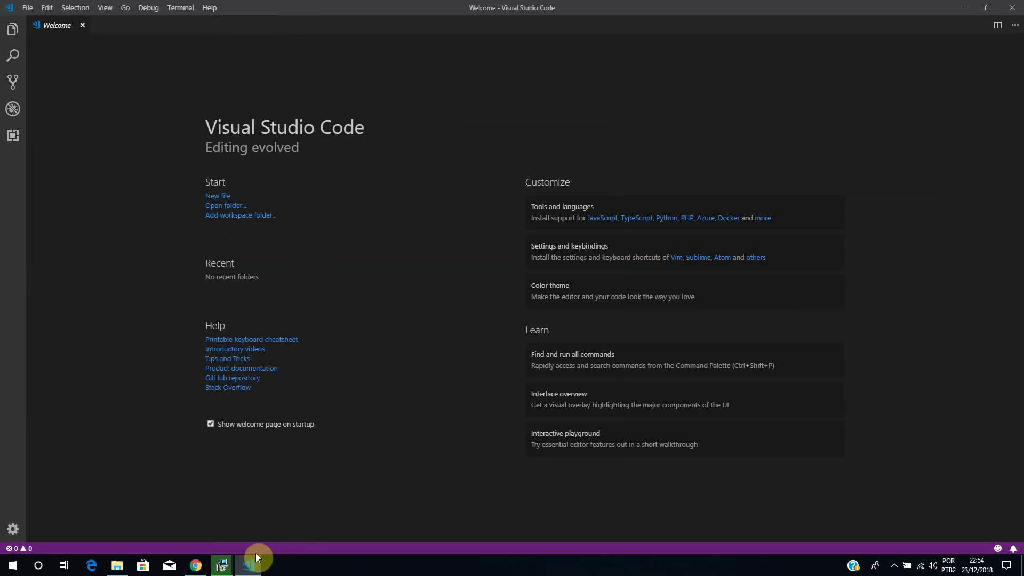
left_click(1012, 5)
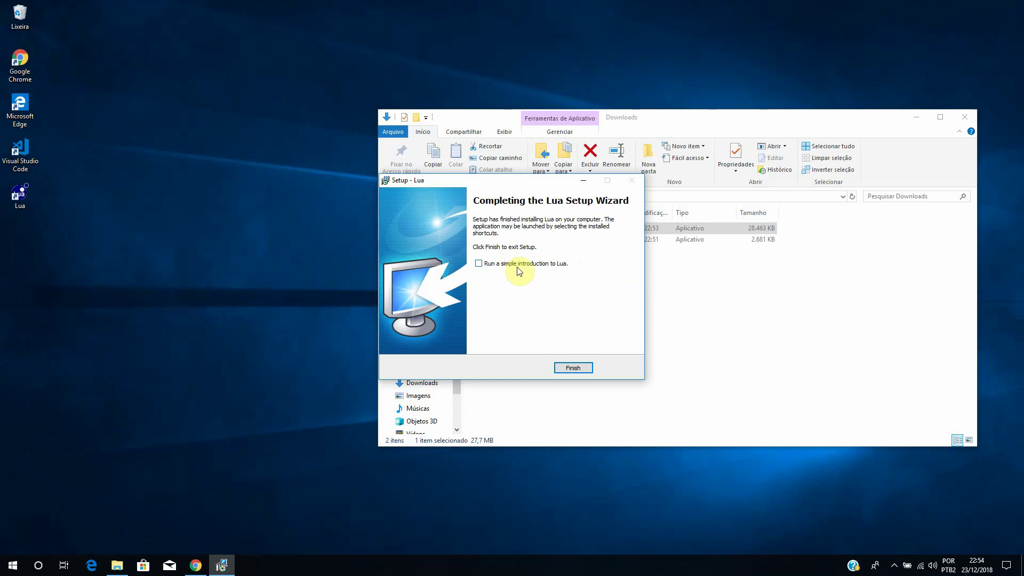
- Finish the Lua setup wizard and test the installed Lua interpreter from its desktop shortcut by running print(5+5)
left_click(568, 367)
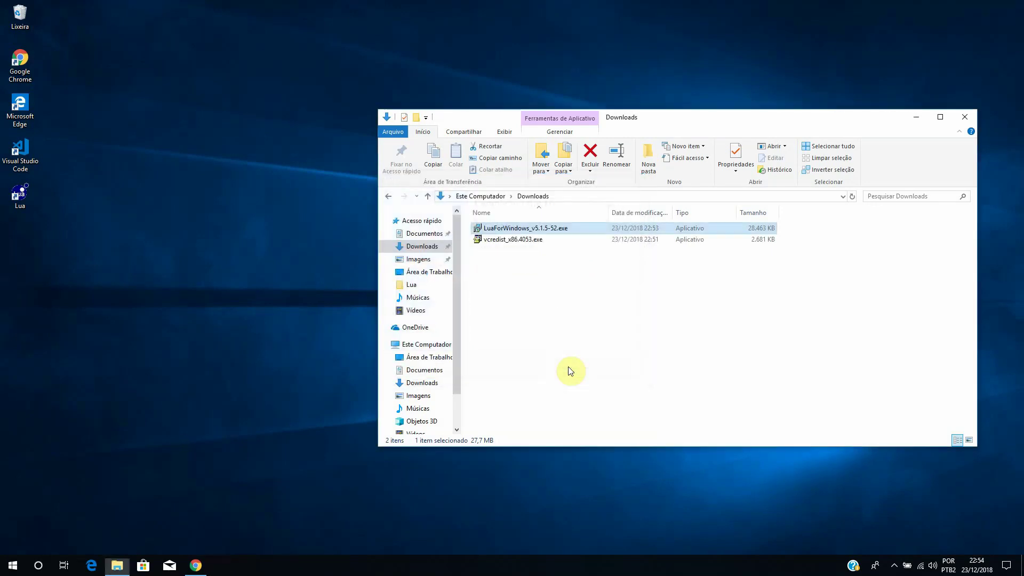
double_click(24, 194)
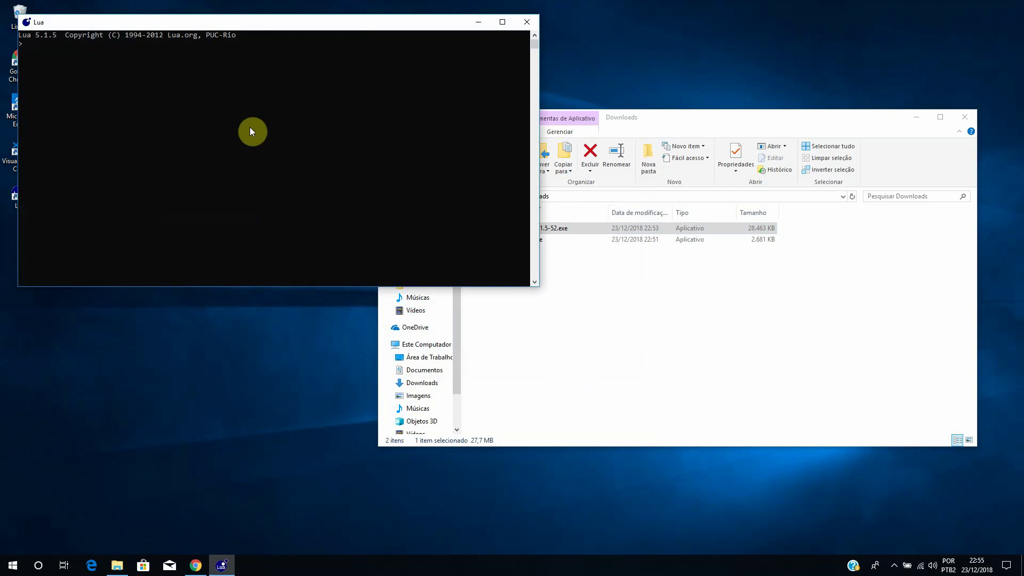
type("print(5+5)")
key("Return")
left_click(528, 24)
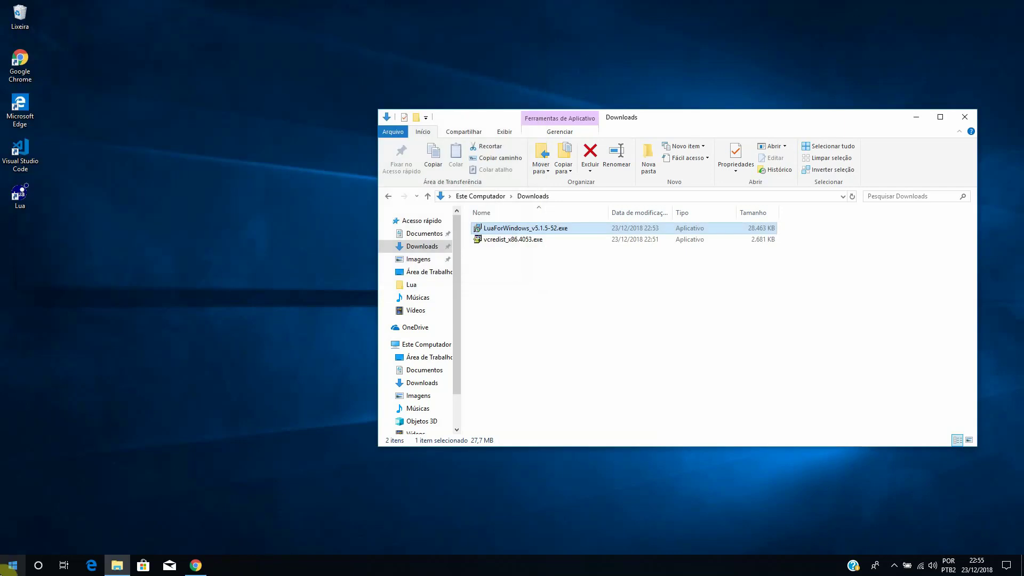
- Open Command Prompt, start the interactive Lua interpreter with lua -i, run print(1+1) and exit the interpreter
left_click(4, 572)
type("cmd")
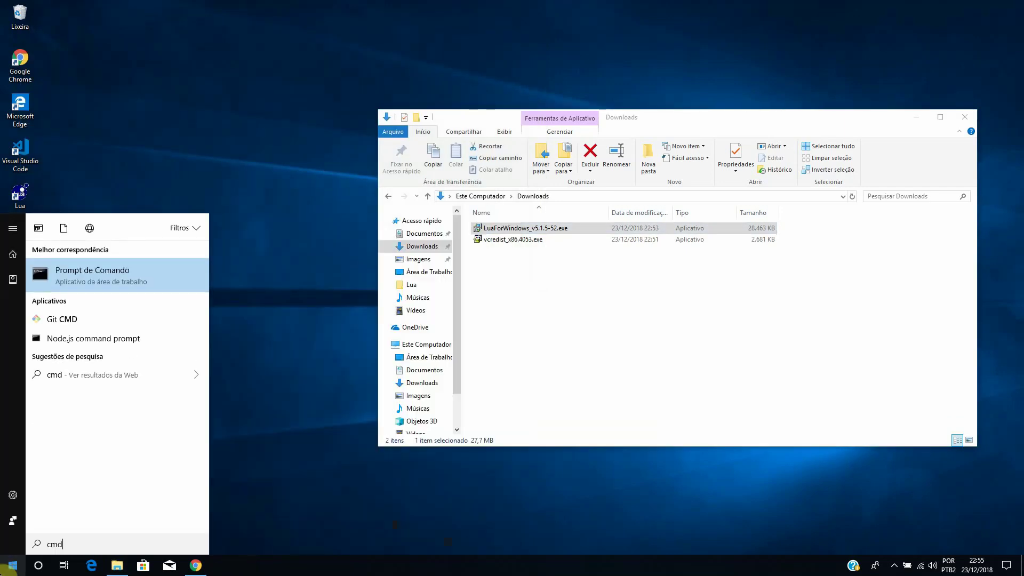
key("Return")
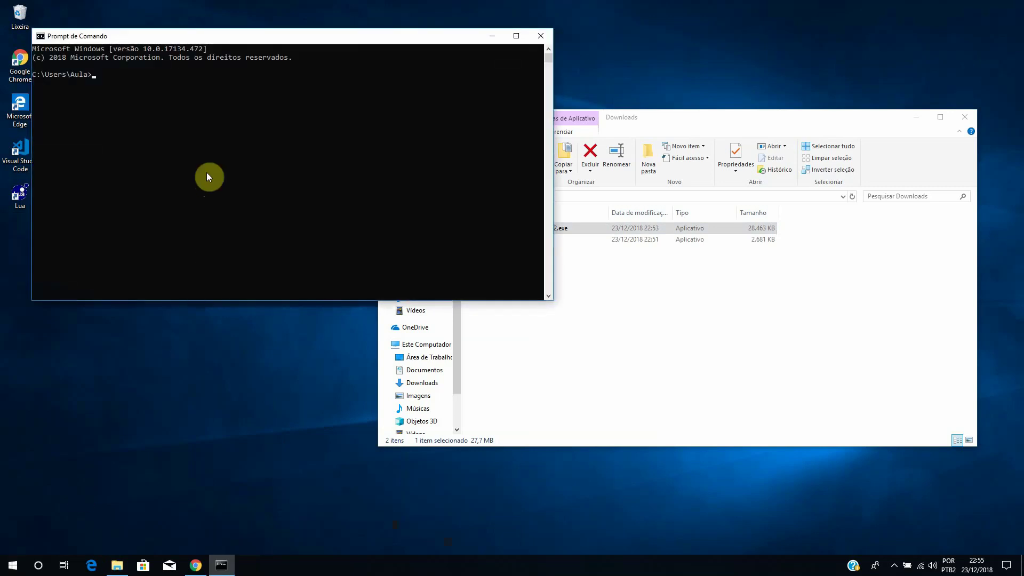
type("lua -i")
key("Return")
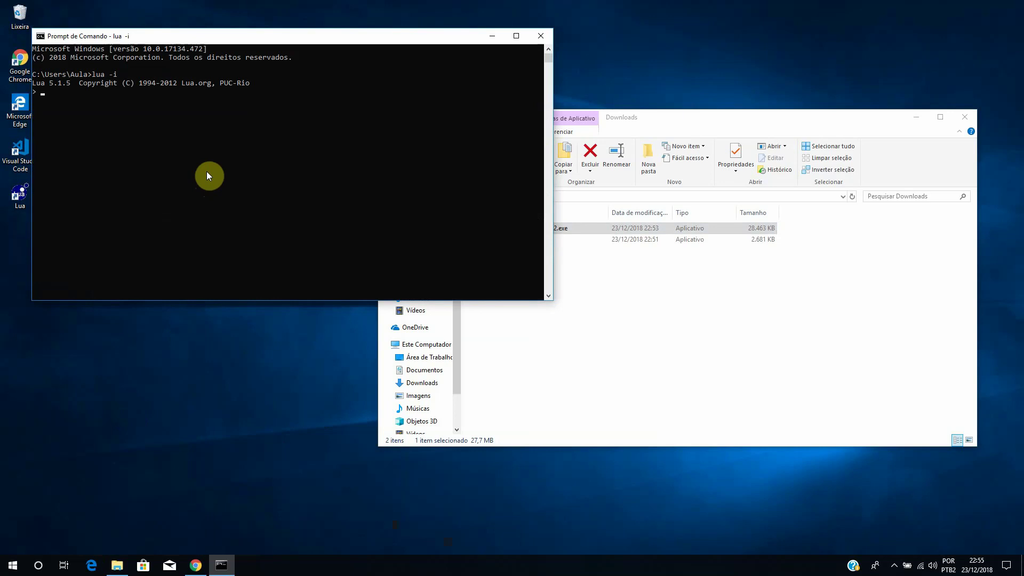
type("print(1+1")
key("ctrl+c")
key("ctrl+l")
- Start the interpreter with the plain lua command, exit it and close Command Prompt
type("lua")
key("Return")
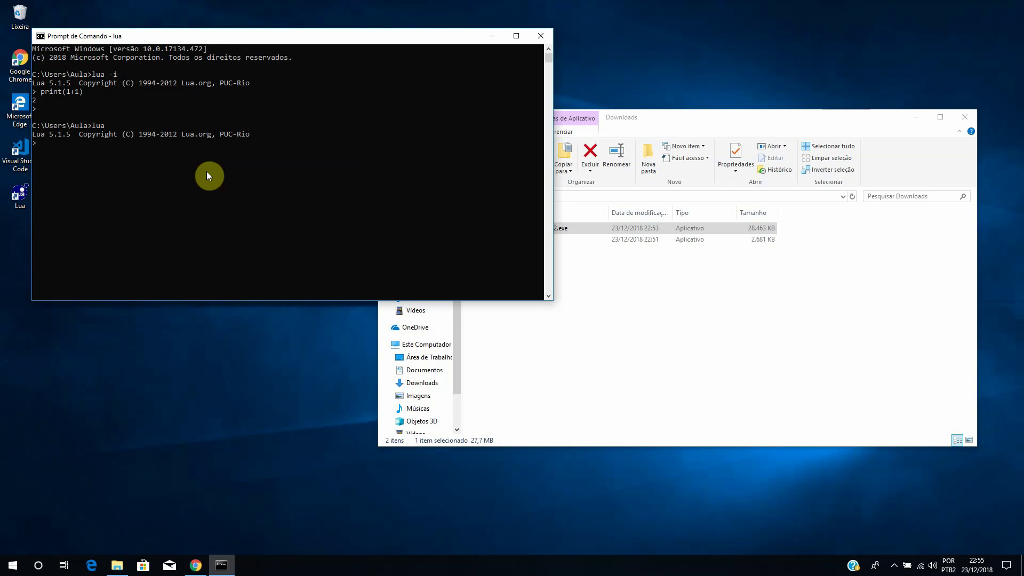
key("ctrl+c")
key("ctrl+l")
left_click(542, 36)
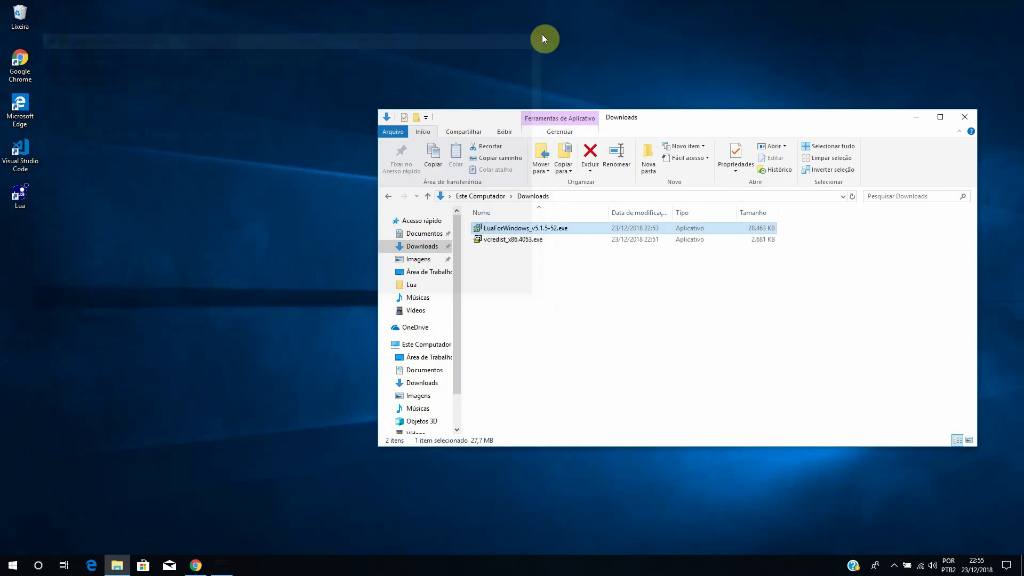
- Create a new folder named "aula lua" on the desktop
right_click(11, 233)
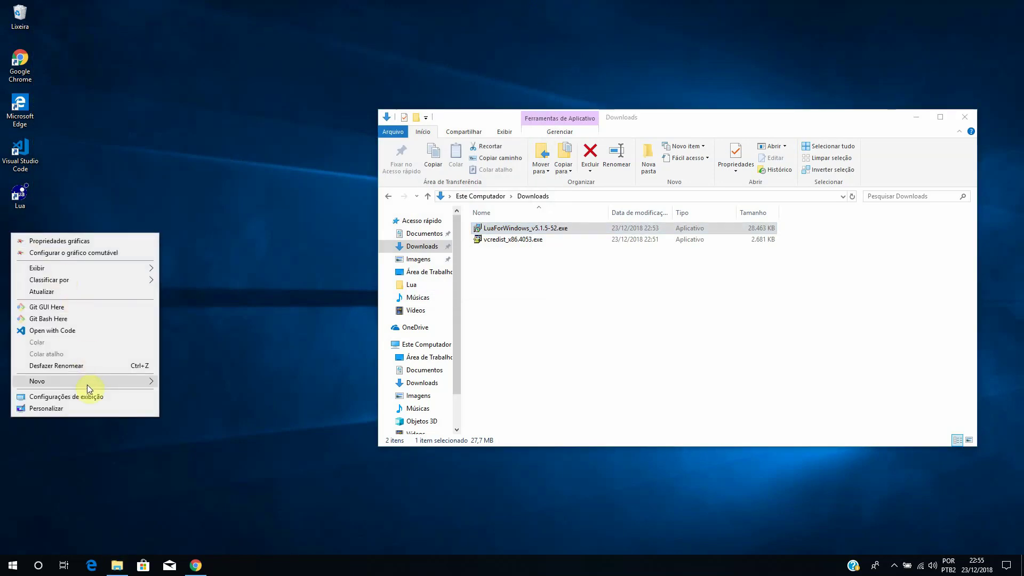
mouse_move(87, 385)
left_click(176, 382)
type("a")
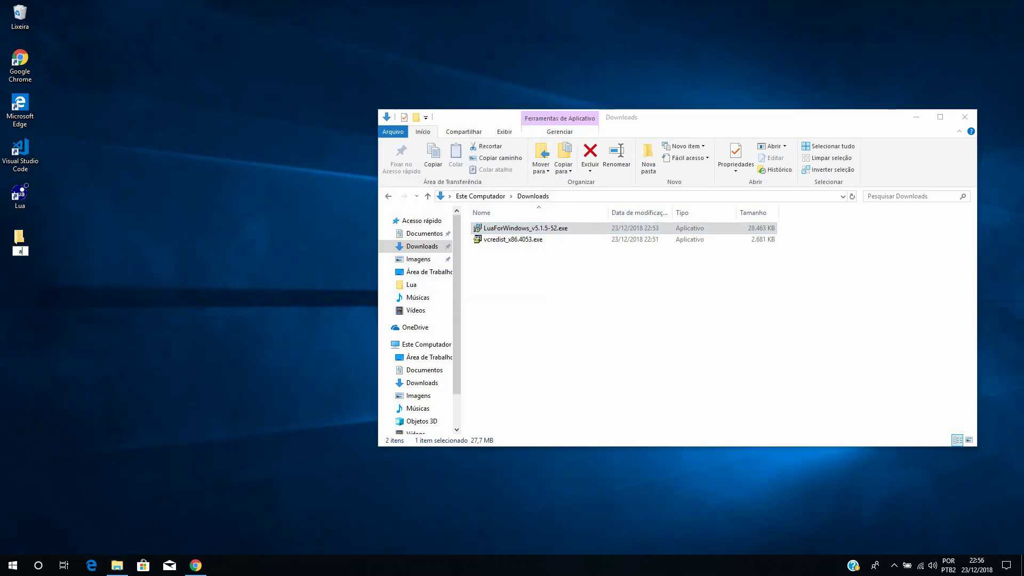
type("ula lua")
key("Return")
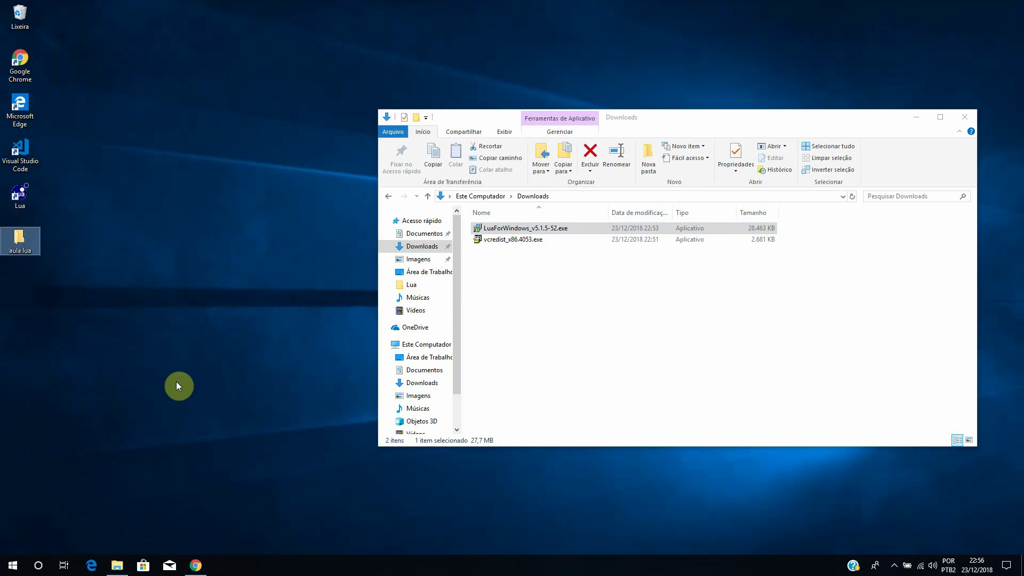
- Open the "aula lua" folder in Visual Studio Code and create a file named teste.lua in it
right_click(17, 239)
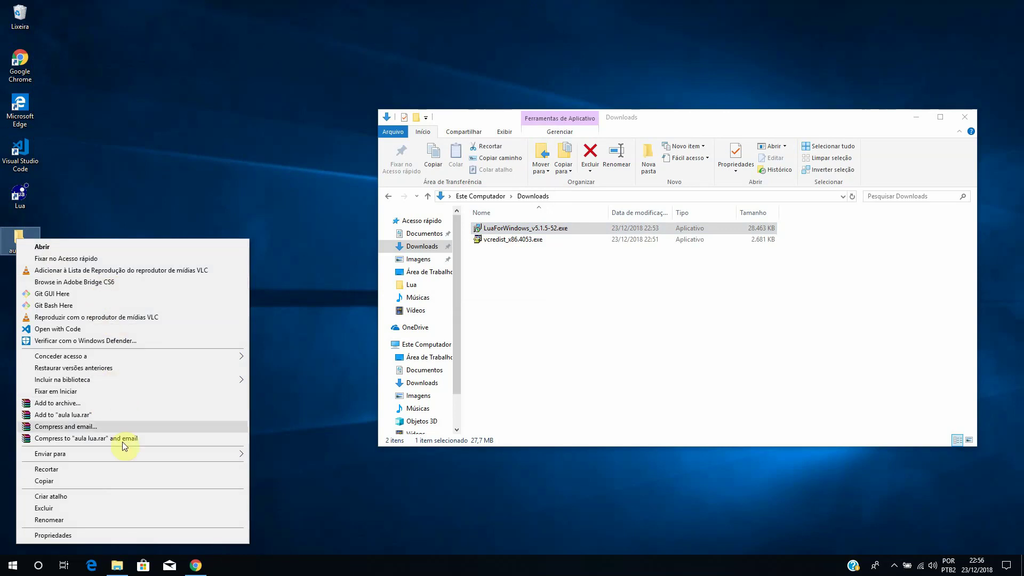
left_click(116, 329)
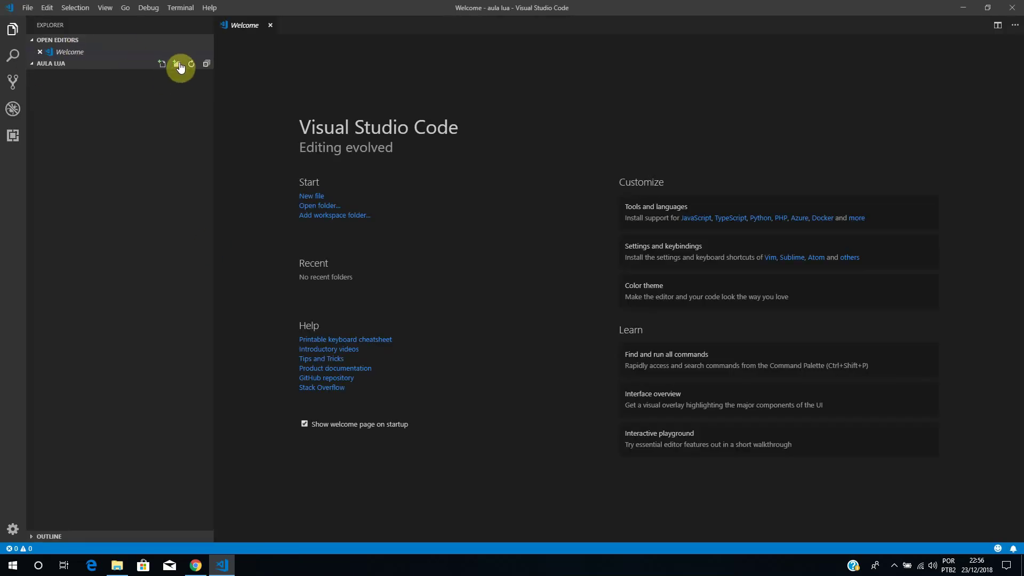
left_click(162, 64)
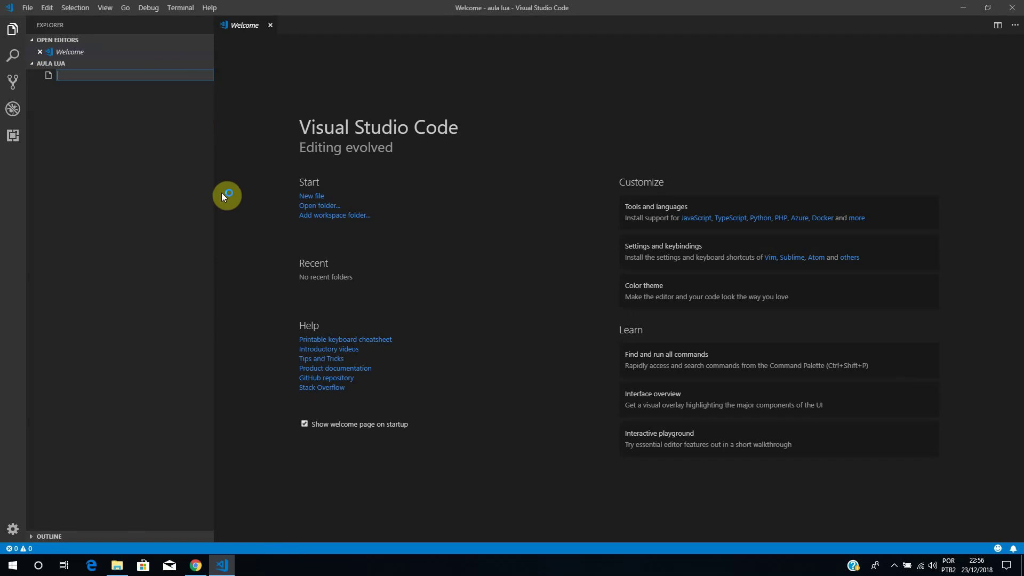
type("teste.lua")
key("Return")
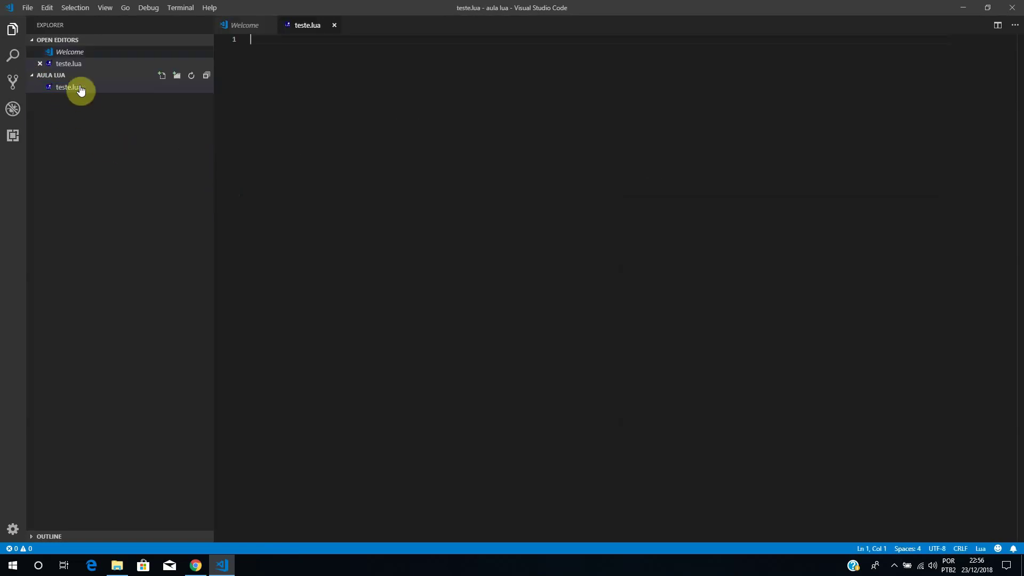
- Close the Welcome page, write print(1+1) in teste.lua and save the file
left_click(270, 25)
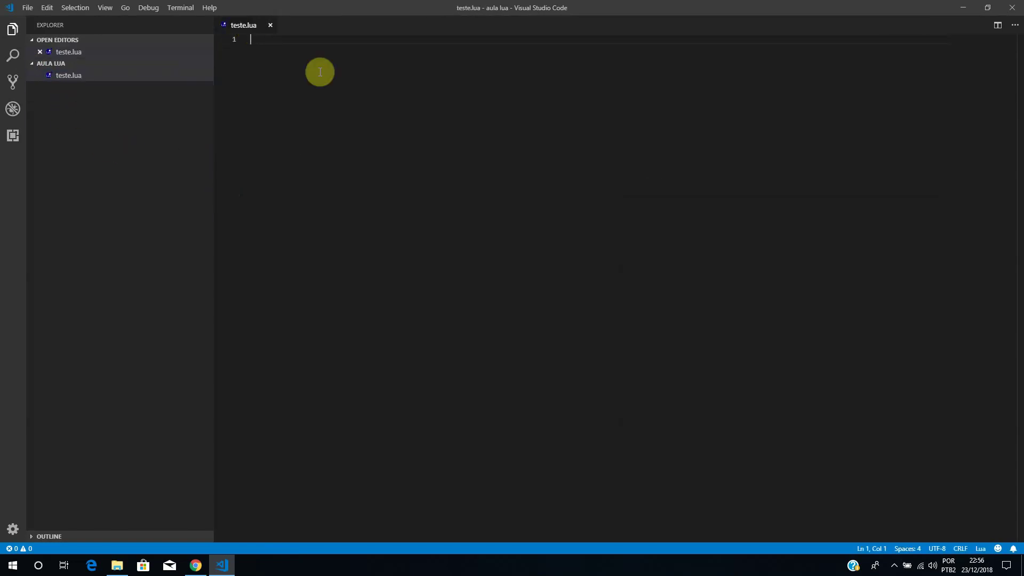
type("print(")
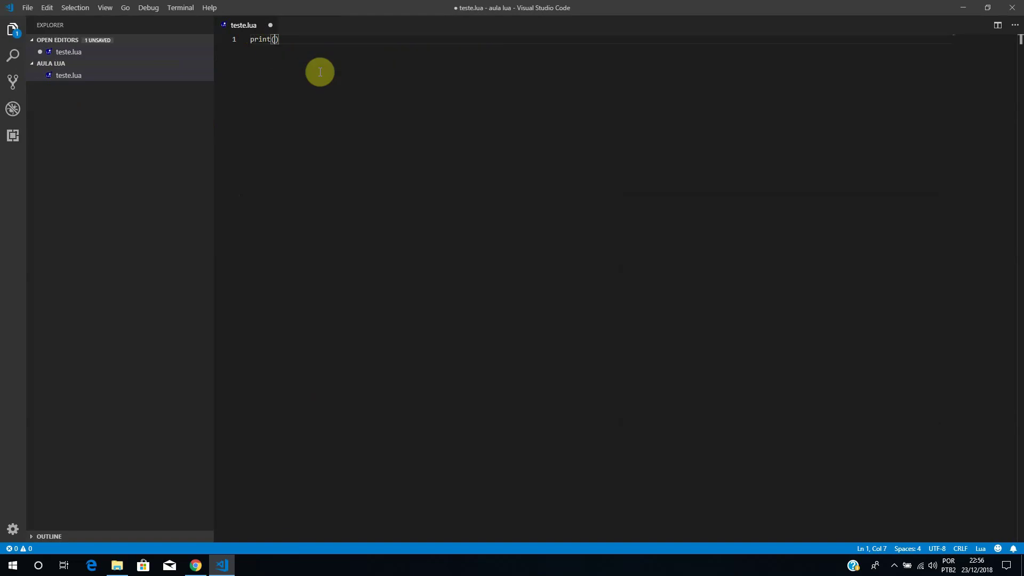
type("1+1")
key("ctrl+s")
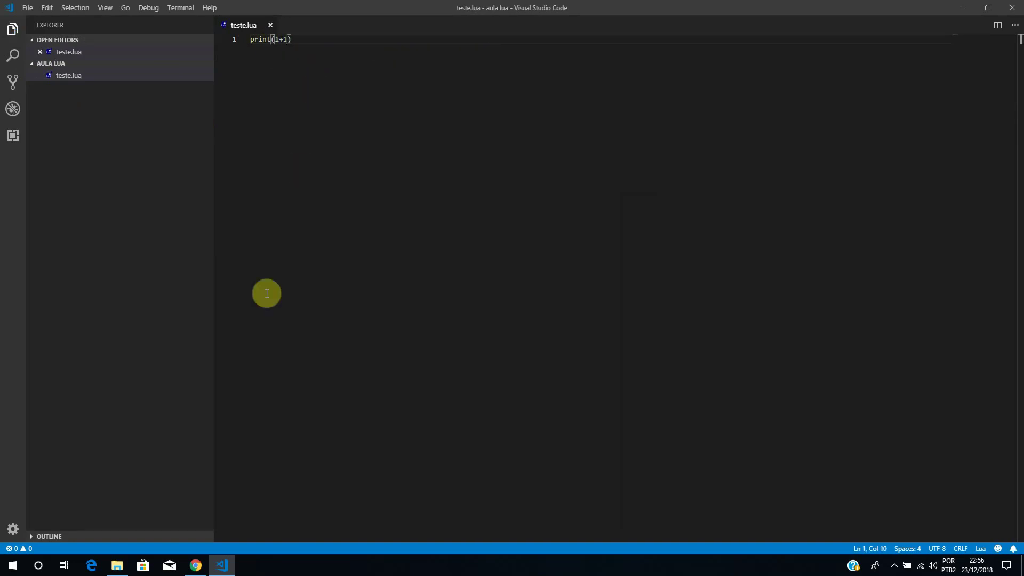
- Open a new integrated terminal, dismiss the default shell notification and run teste.lua with lua .\teste.lua
left_click(181, 8)
left_click(202, 28)
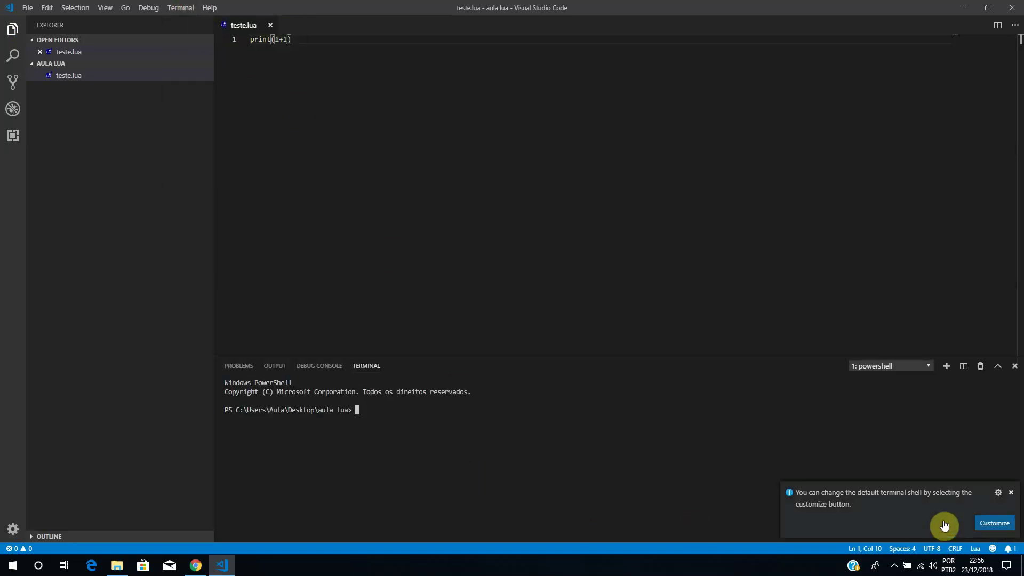
left_click(1011, 493)
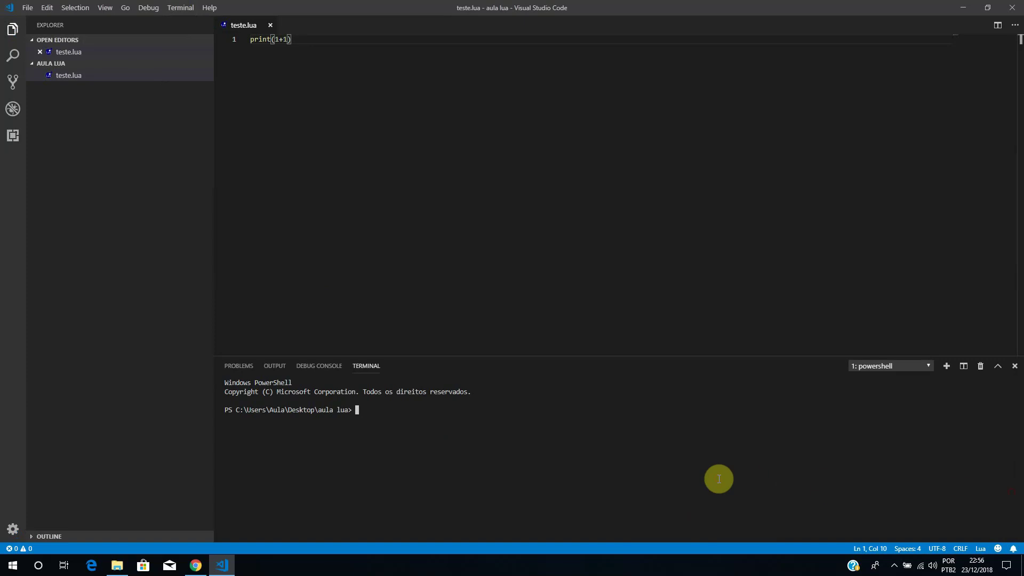
type("lua te")
key("Tab")
key("Return")
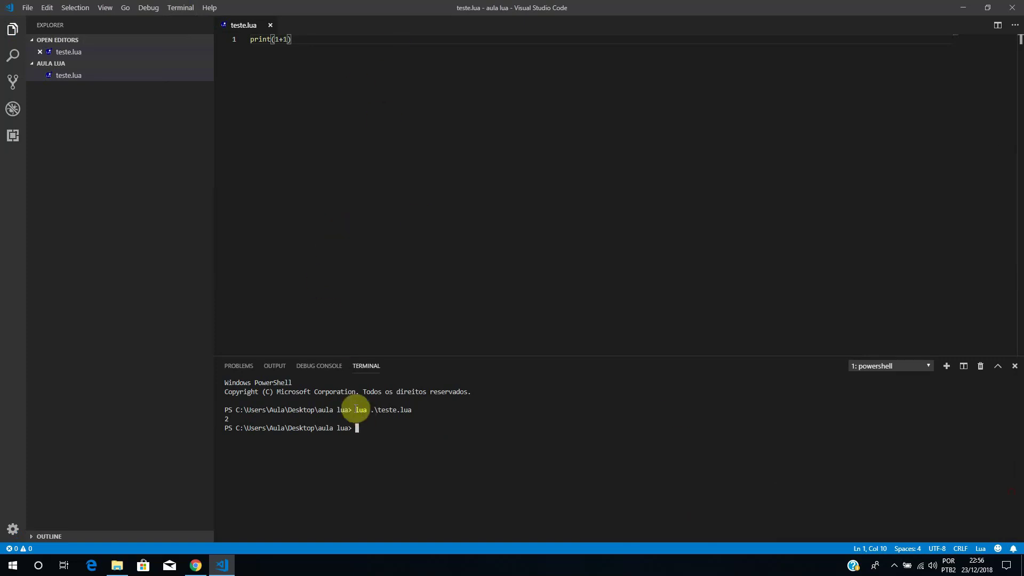
- Copy the folder path from the terminal prompt and use it in Command Prompt to change to C:\Users\Aula\Desktop\aula lua
left_click(236, 427)
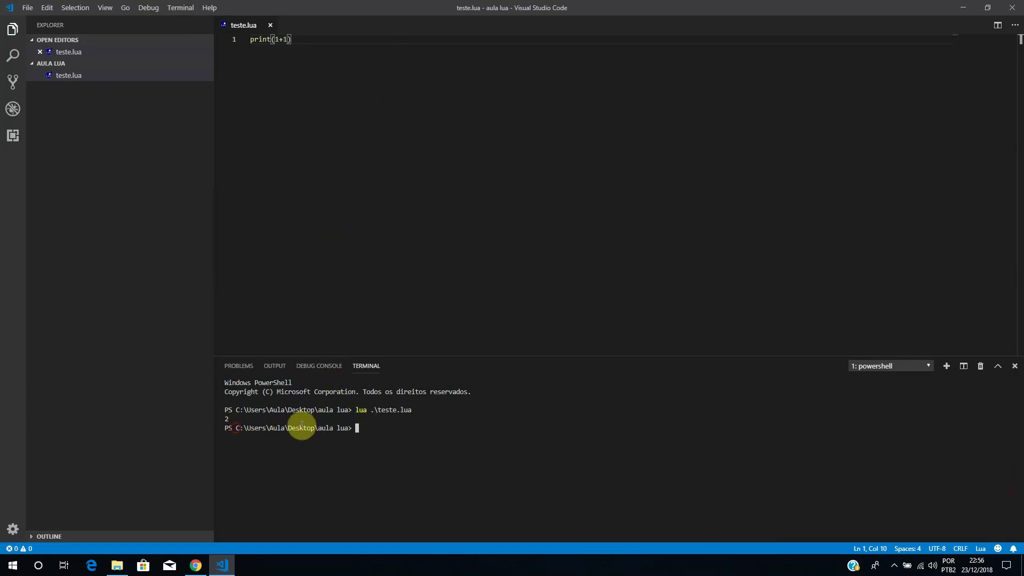
left_click_drag(302, 426, 348, 427)
left_click(348, 426)
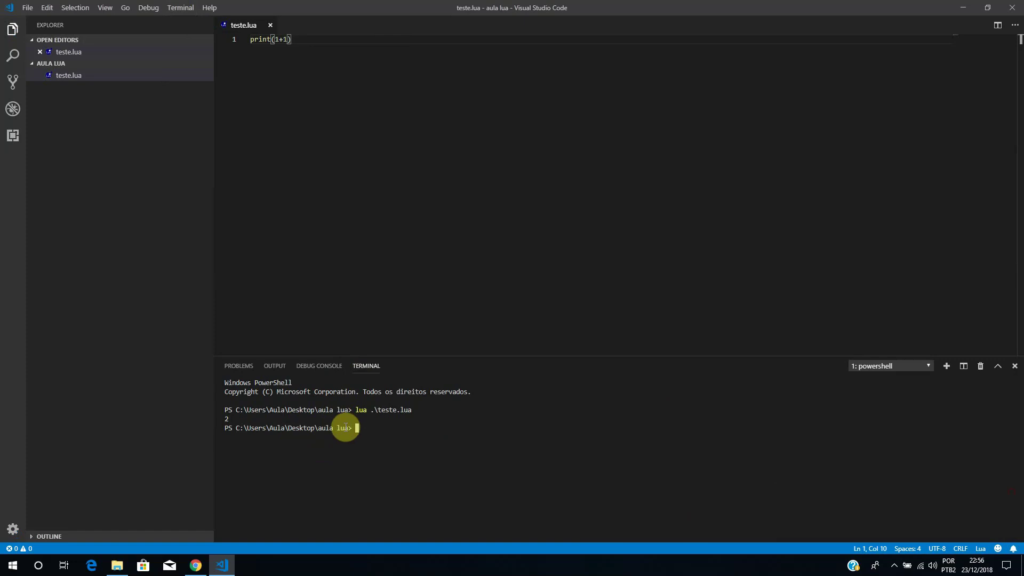
key("super")
type("cmd")
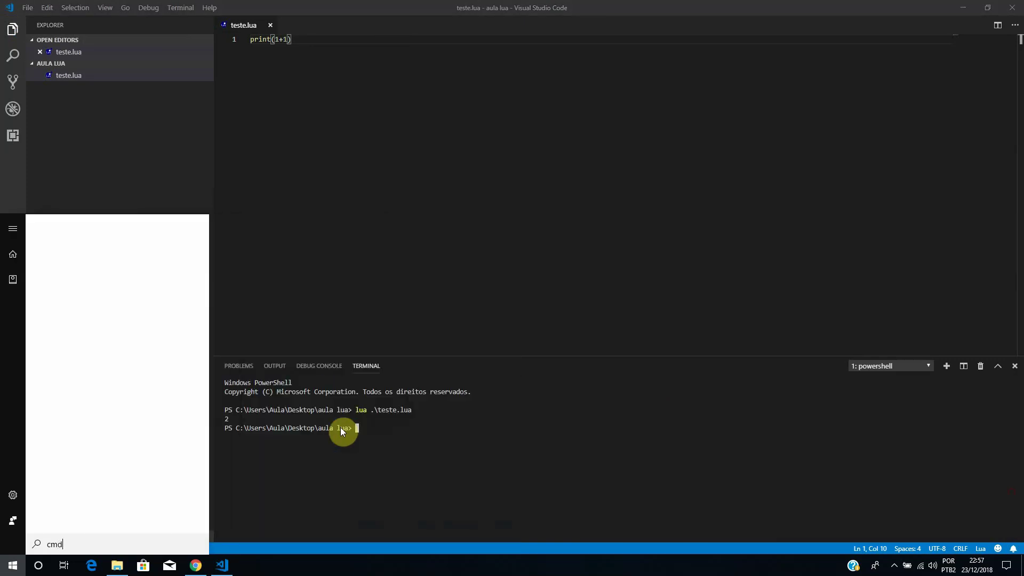
key("Return")
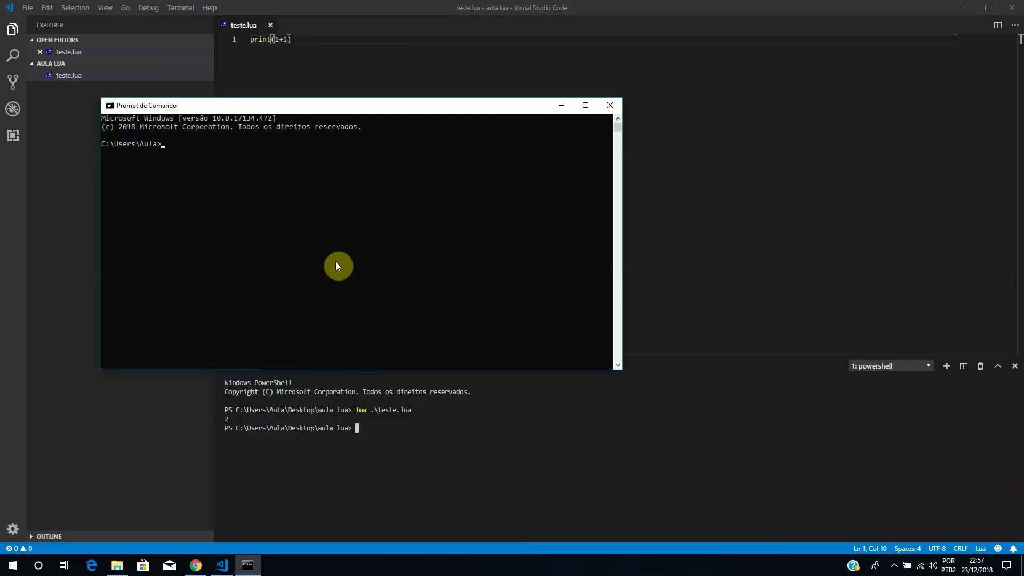
left_click(332, 248)
type("cd")
right_click(306, 222)
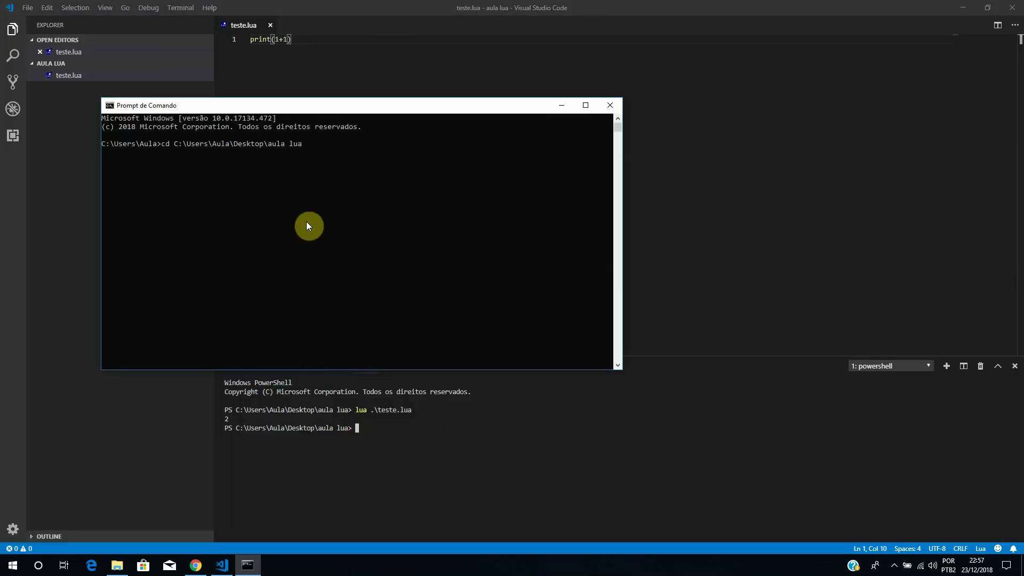
key("Return")
- List the folder's contents with dir and run lua teste.lua, closing Command Prompt and Visual Studio Code when done
type("dir")
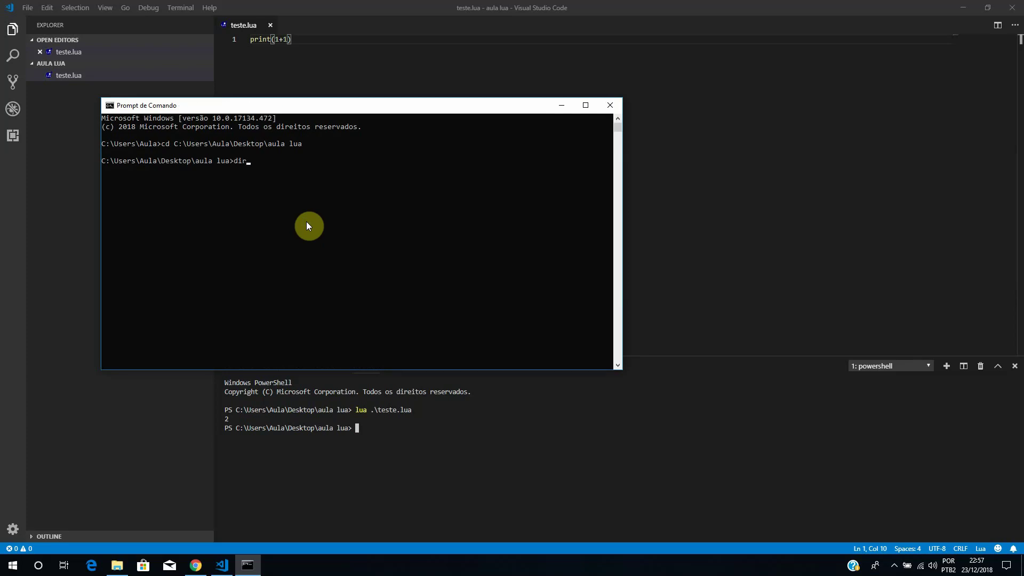
key("Return")
type("lua teste.lua")
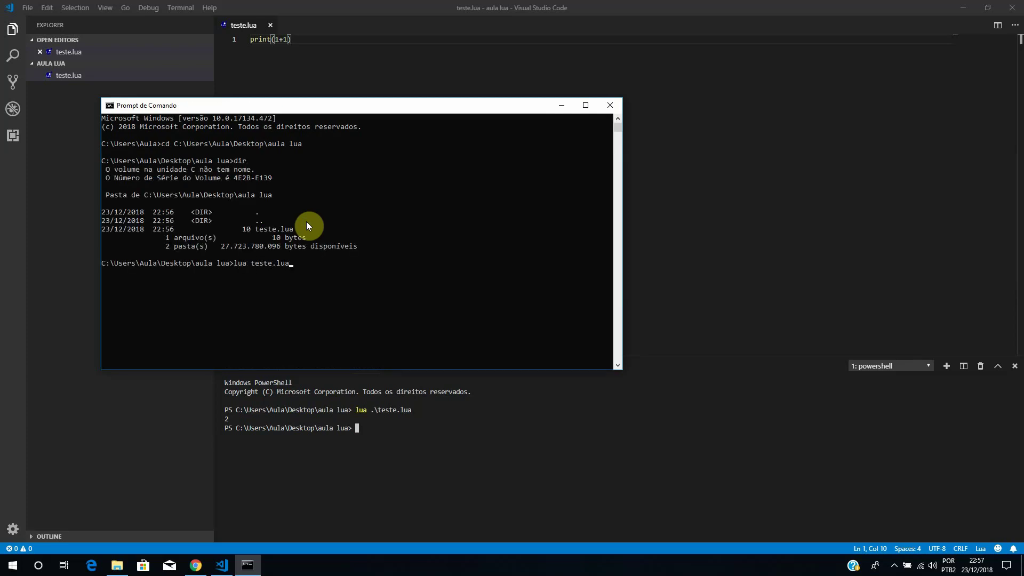
key("Return")
left_click(609, 104)
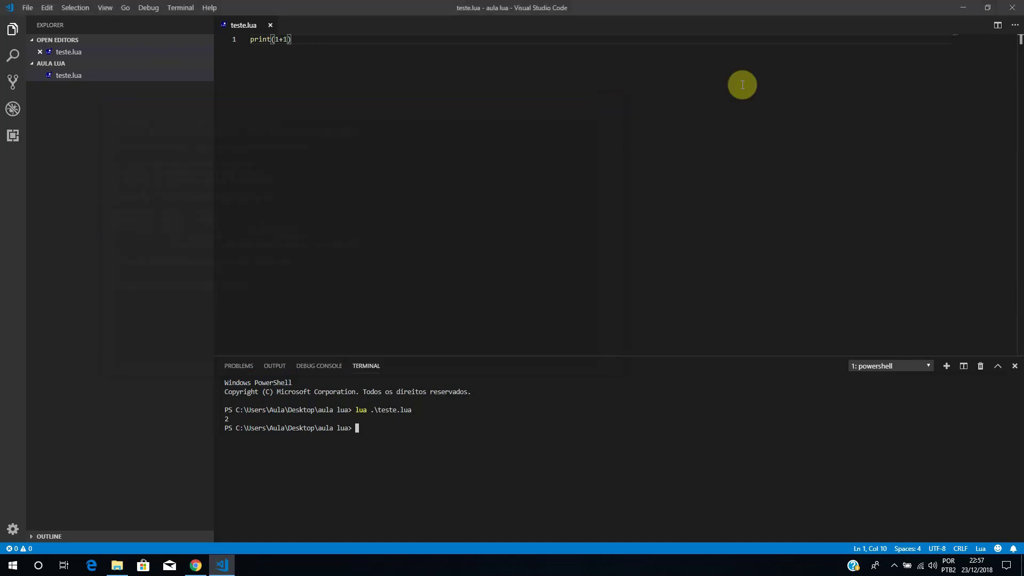
left_click(1014, 7)
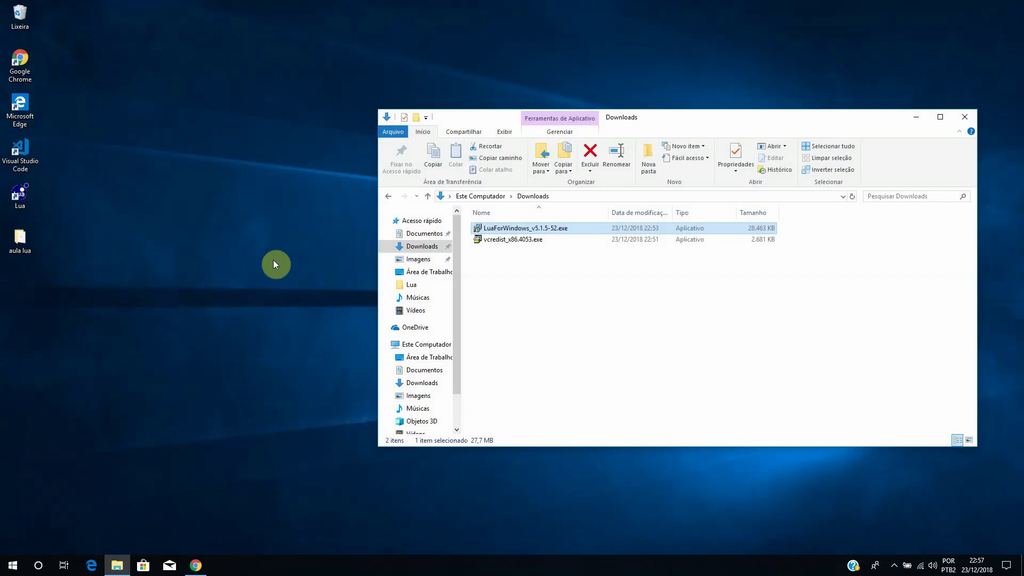